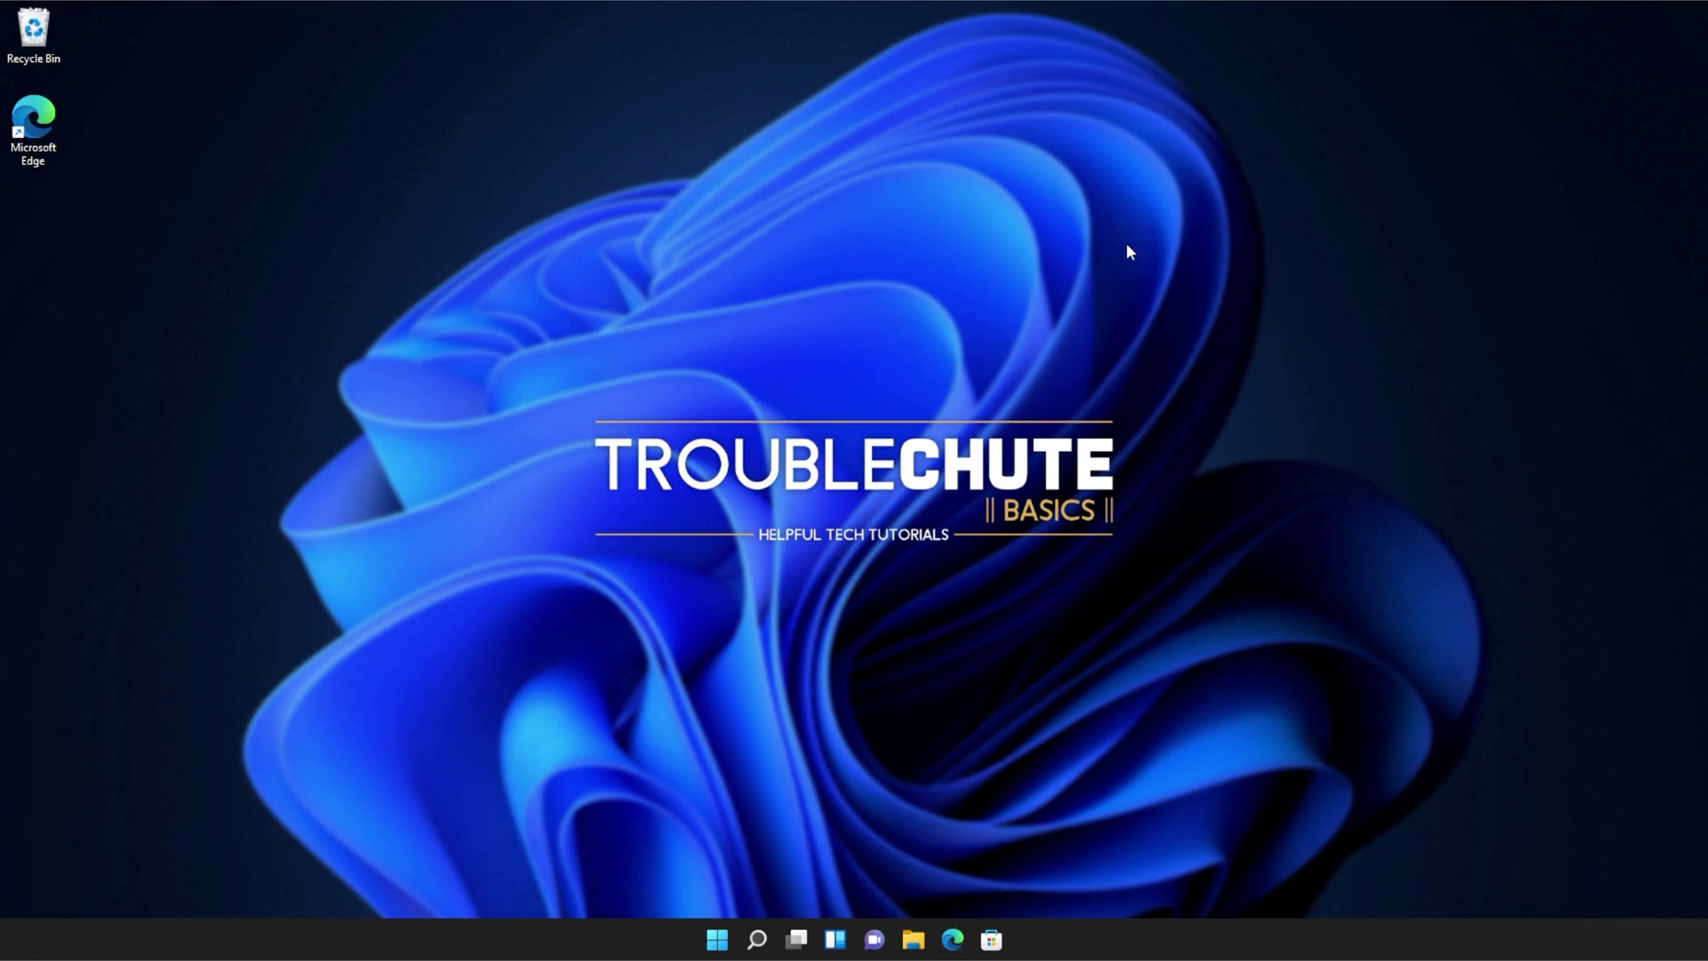
Open Edge on the Microsoft Docs redistributable page and download the x86 and x64 vc_redist installers.
{"action": "left_click", "coordinate": [954, 939]}
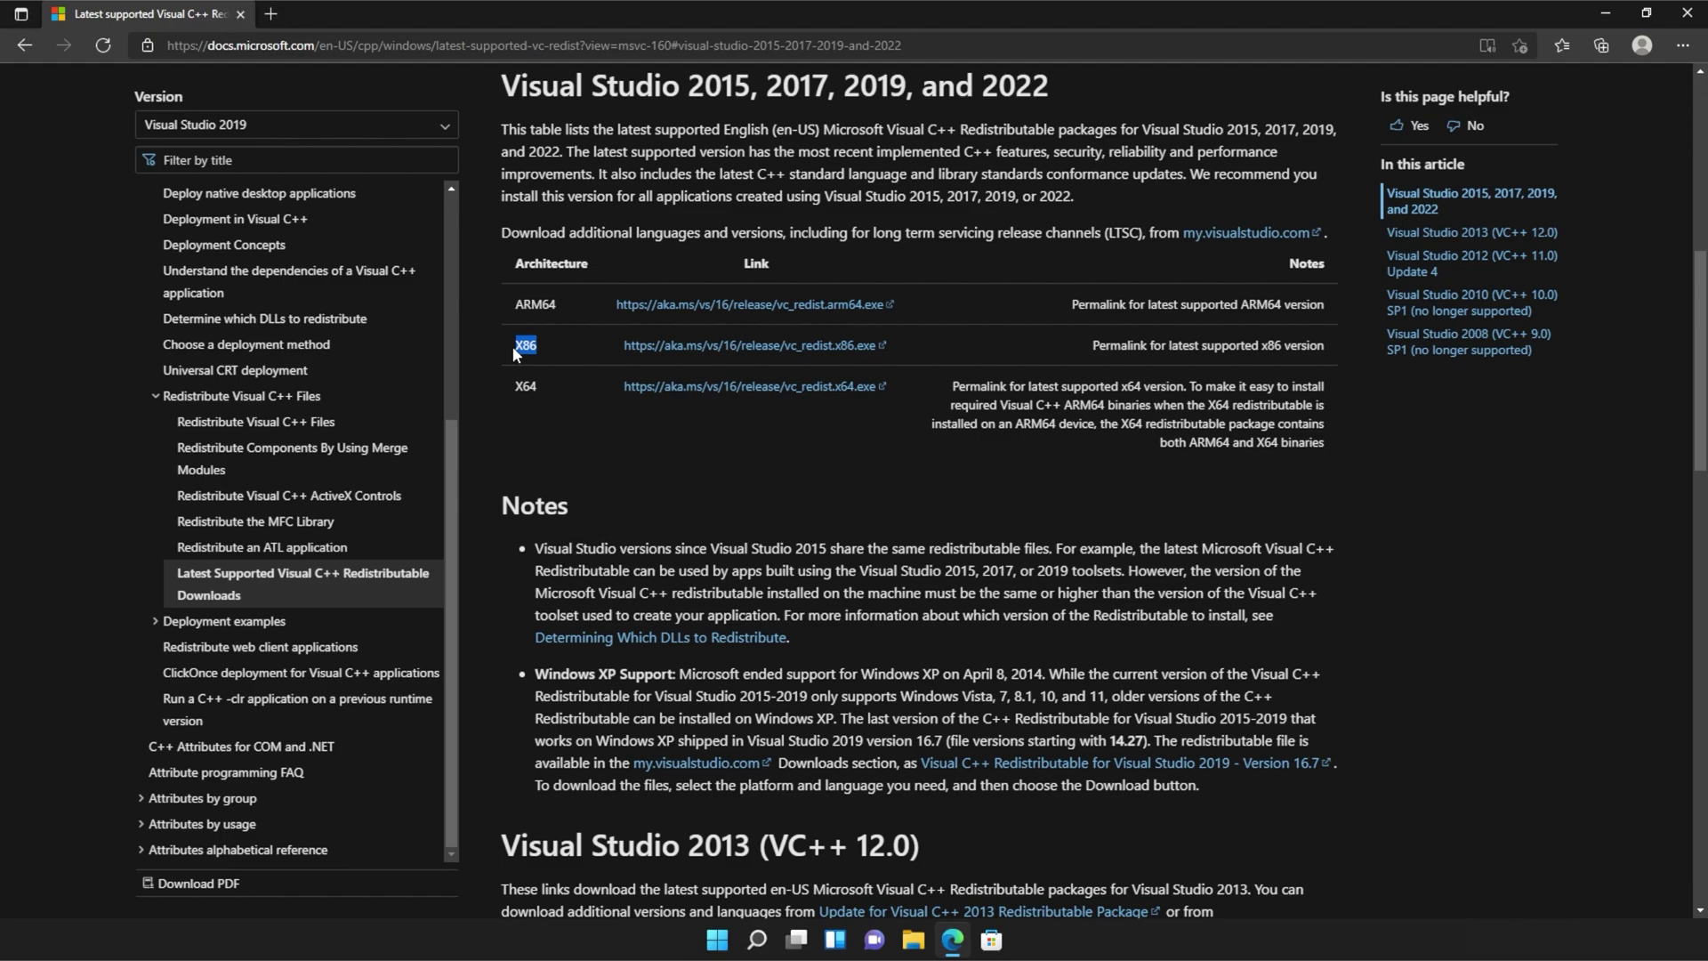
{"action": "left_click", "coordinate": [744, 354]}
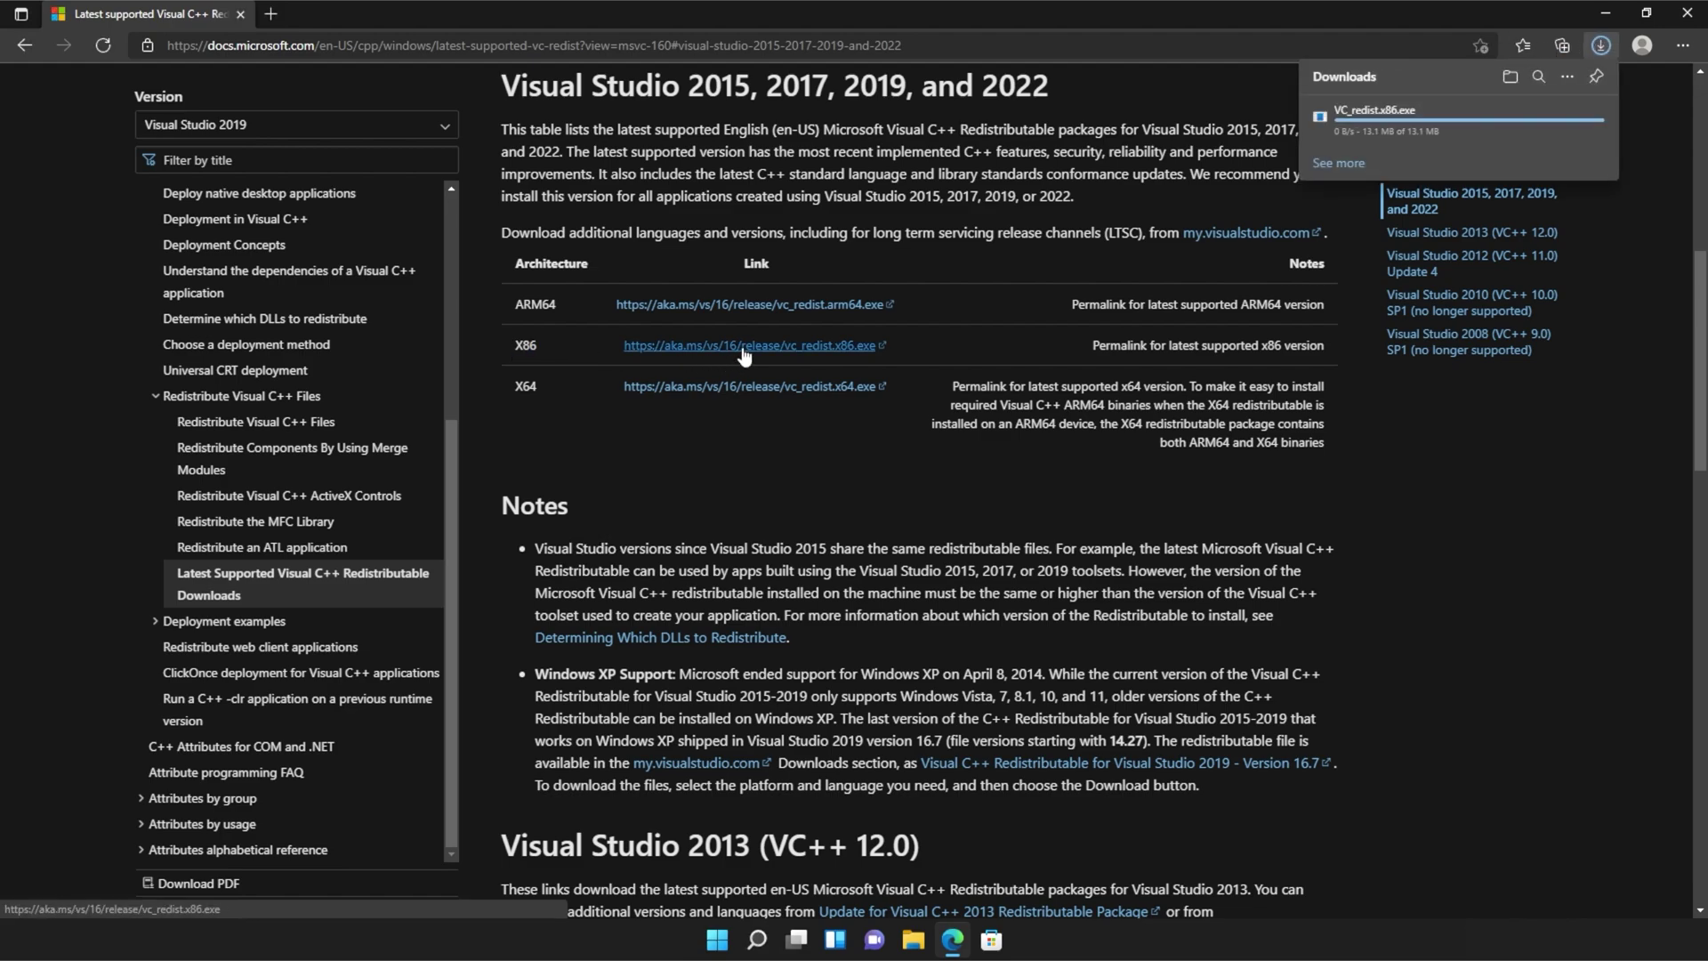
{"action": "left_click", "coordinate": [787, 389]}
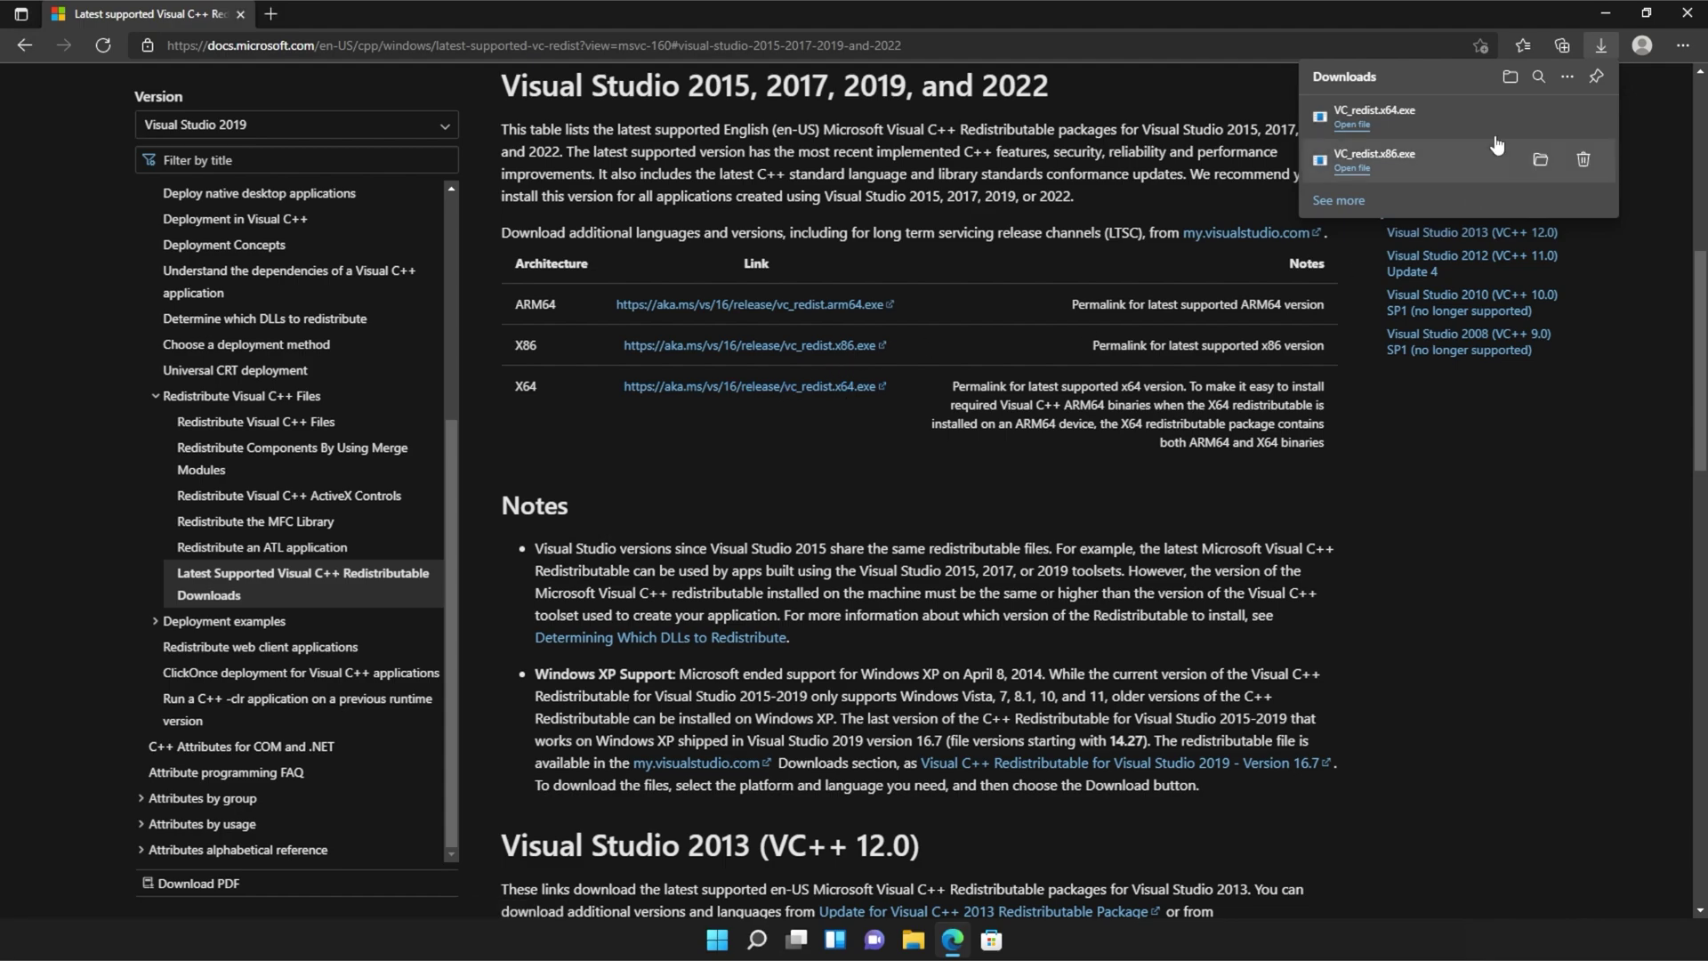
Install VC_redist.x86.exe, accepting its license terms and approving the UAC prompt.
{"action": "mouse_move", "coordinate": [1415, 159]}
{"action": "left_click", "coordinate": [1389, 168]}
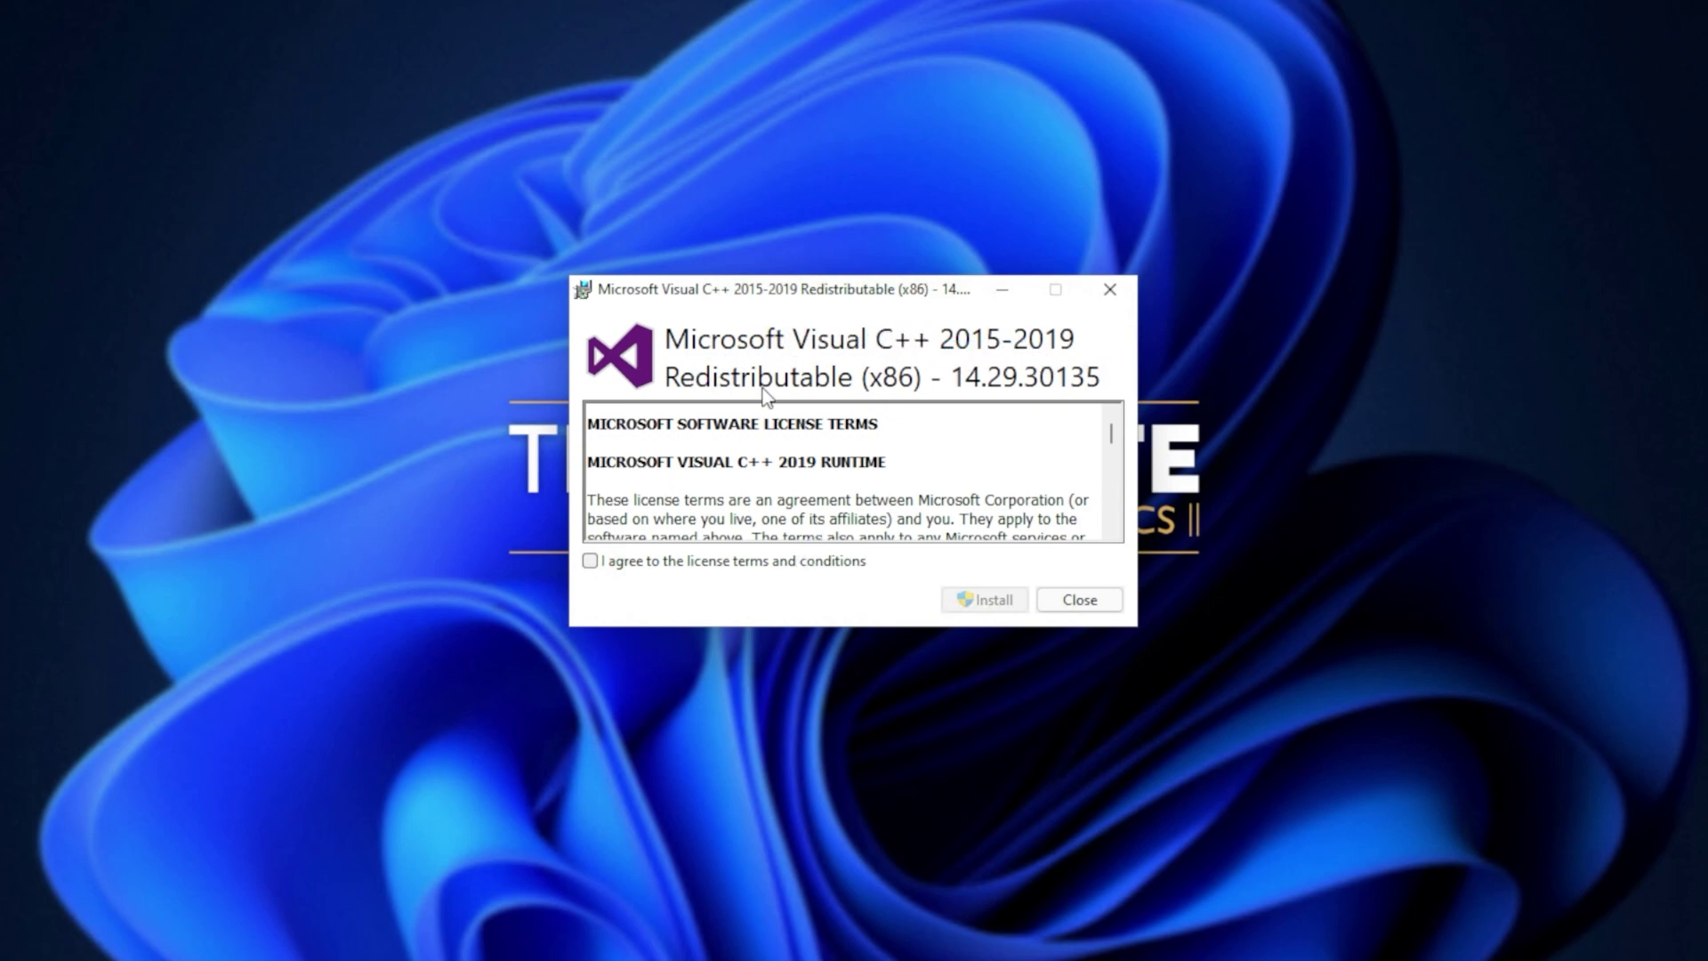
{"action": "left_click", "coordinate": [697, 564]}
{"action": "left_click", "coordinate": [991, 605]}
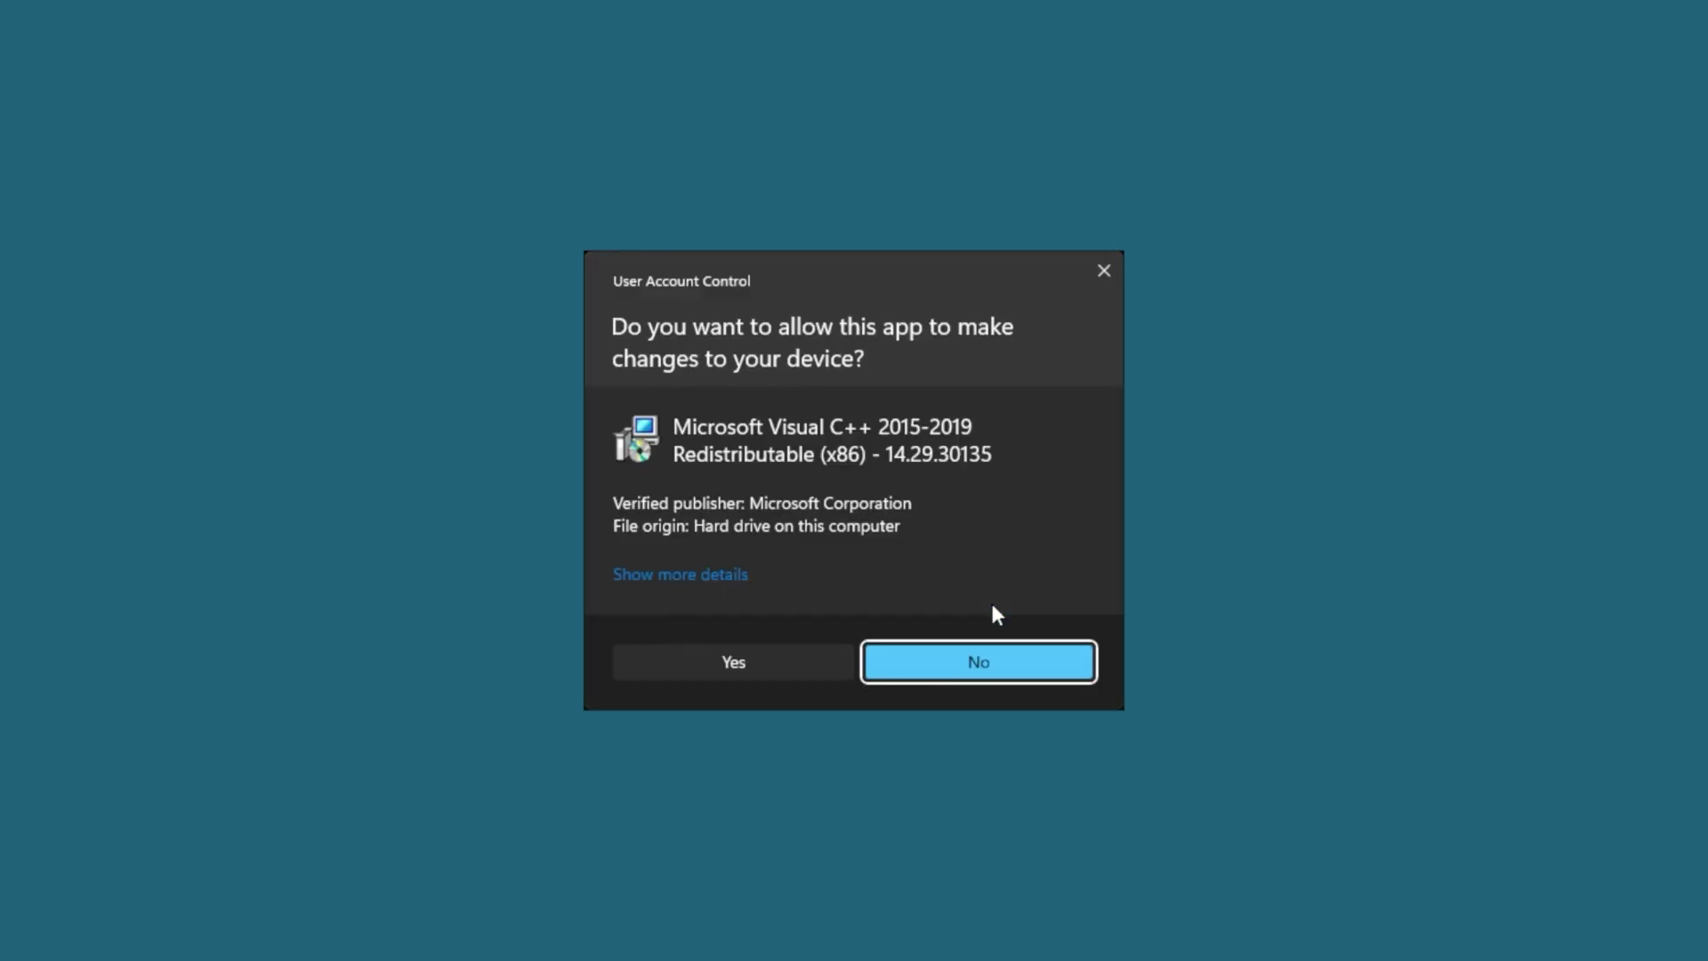
{"action": "left_click", "coordinate": [805, 658]}
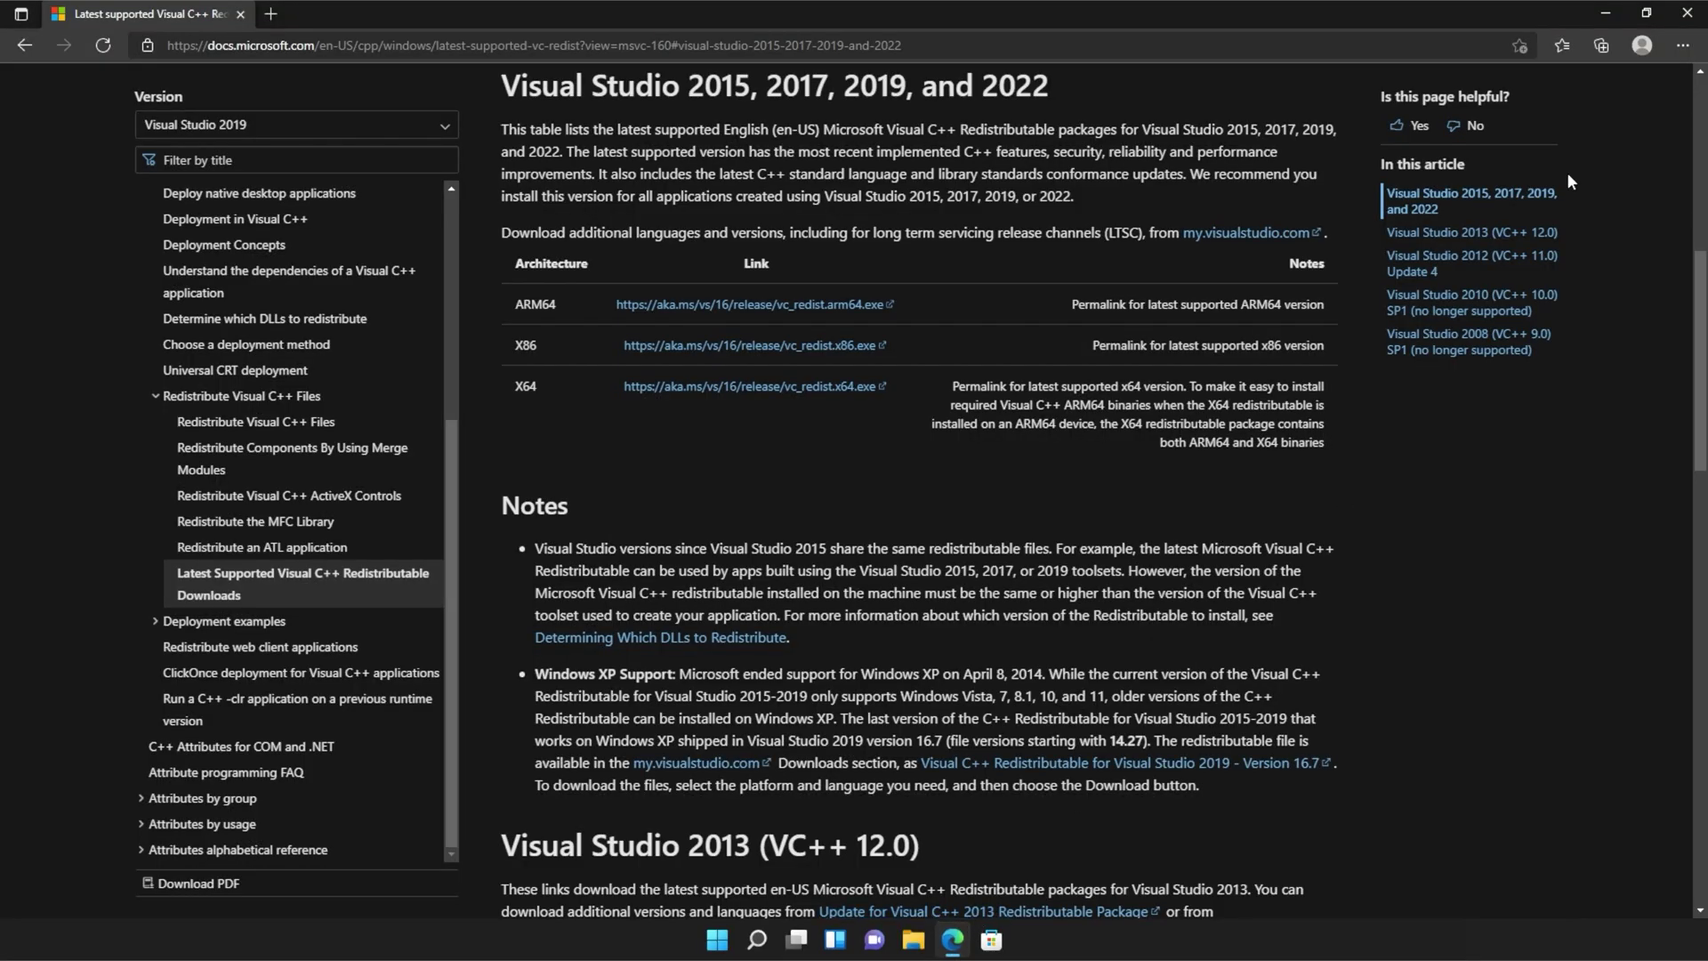
Install VC_redist.x64.exe from Edge downloads, accepting the license, then dismiss the success message.
{"action": "key", "text": "ctrl+j"}
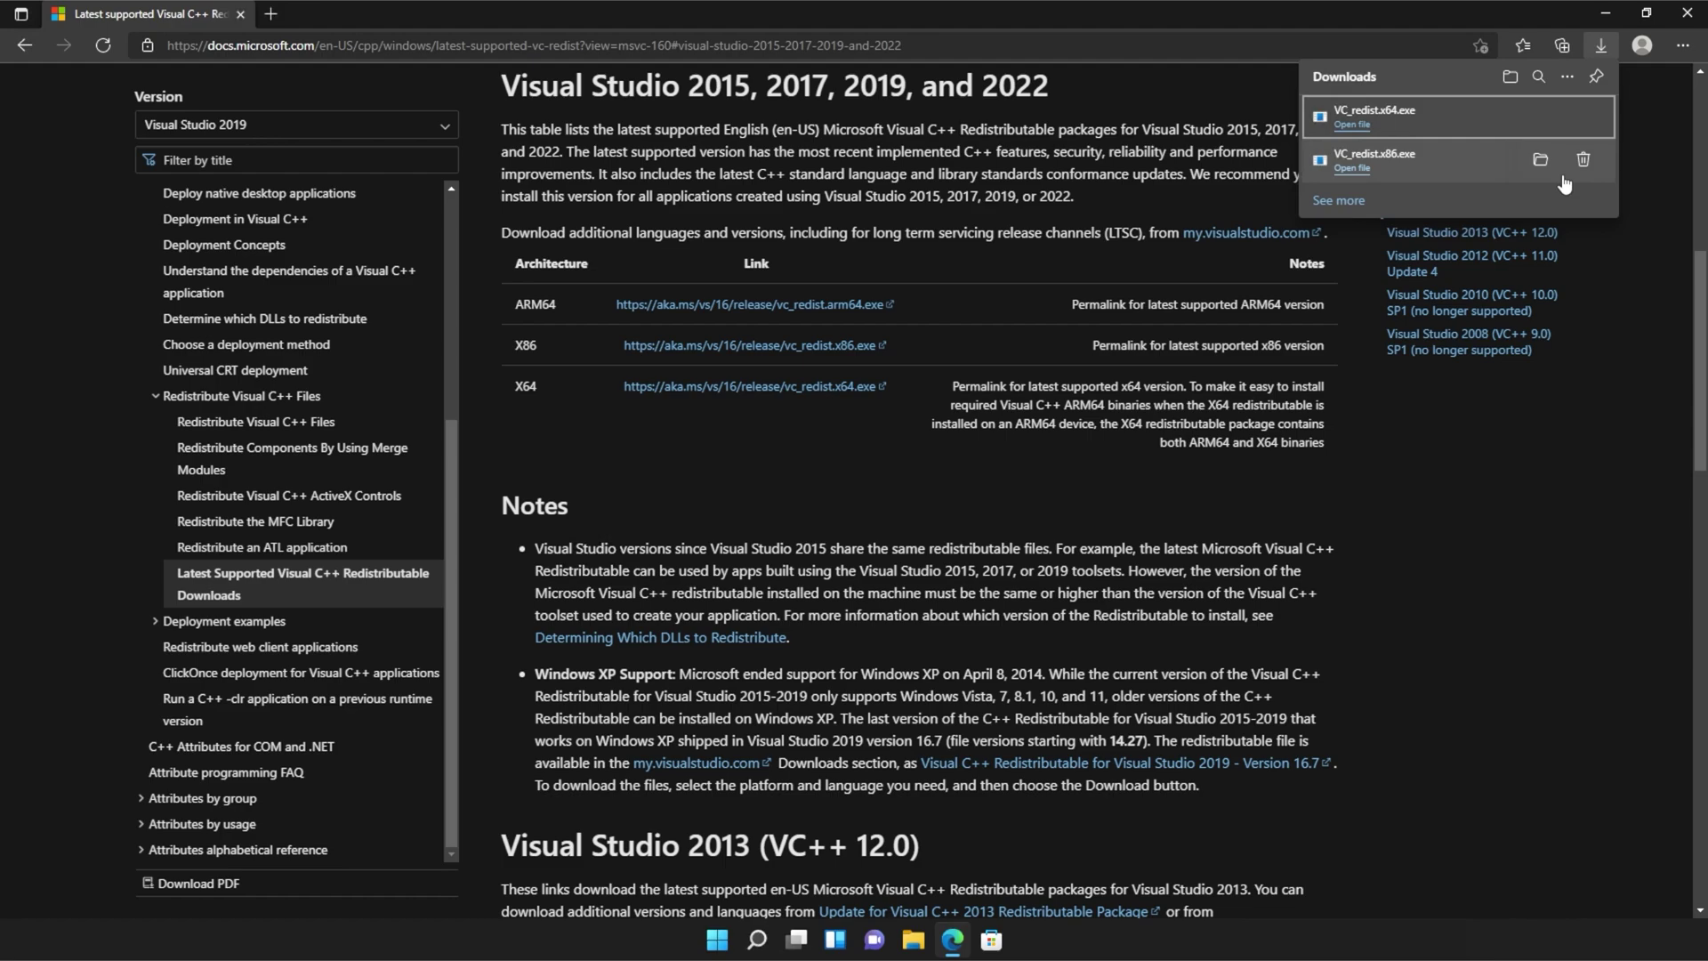
{"action": "mouse_move", "coordinate": [1456, 116]}
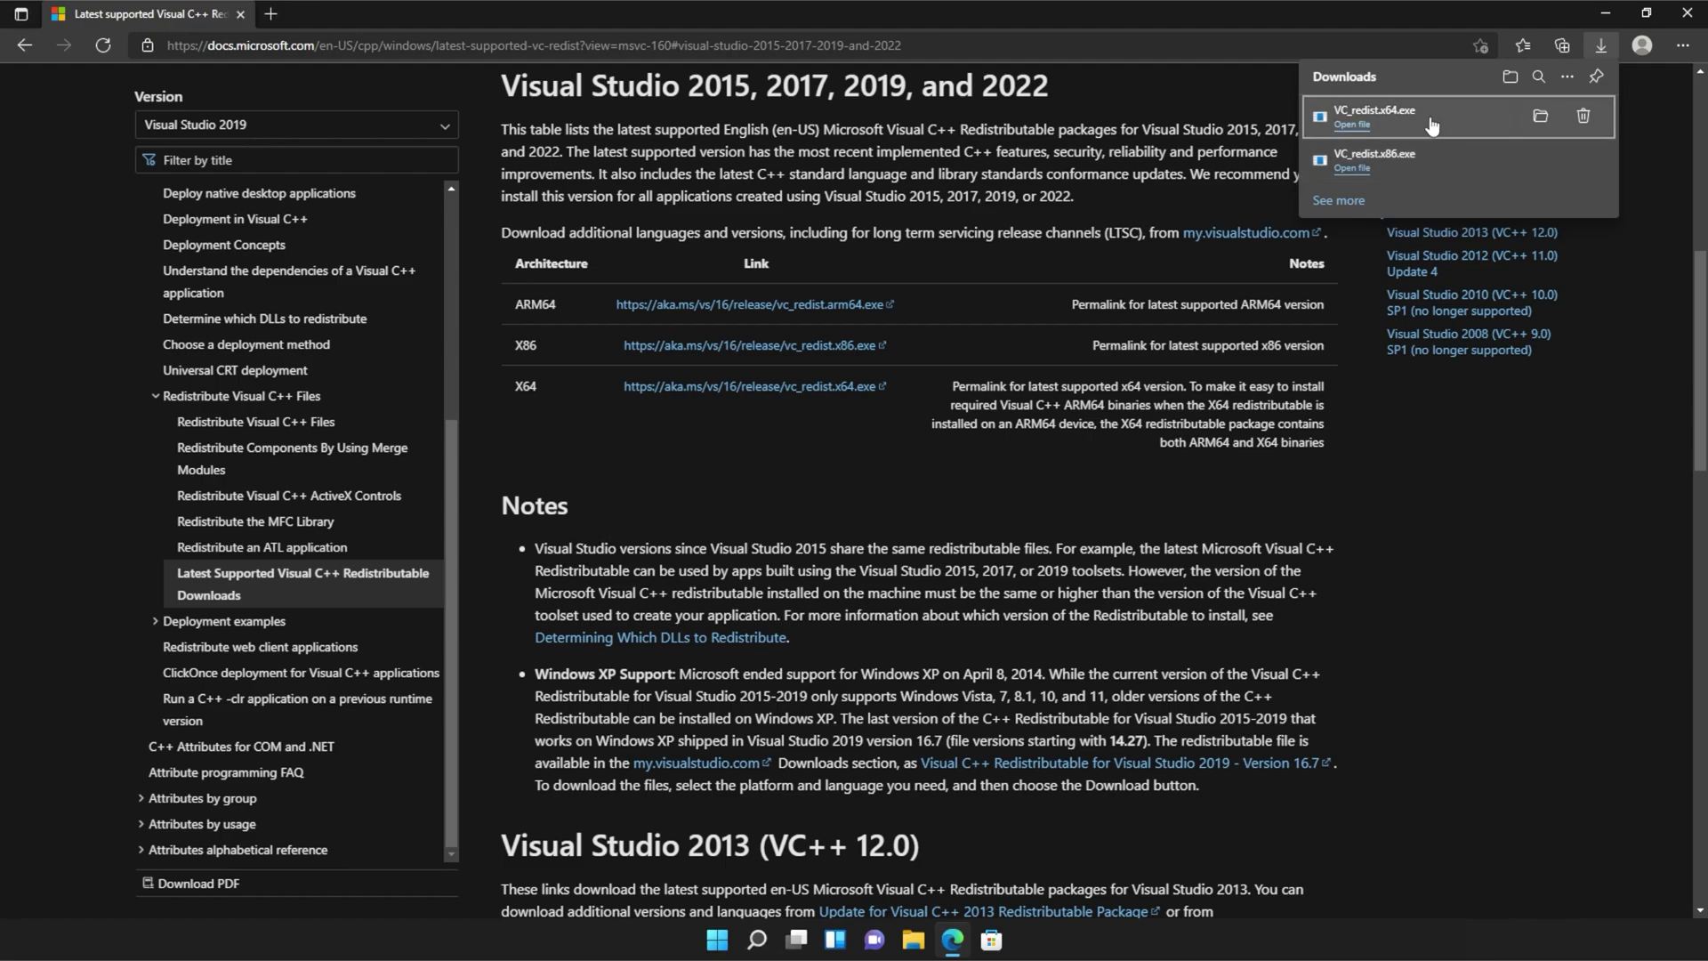
{"action": "left_click", "coordinate": [1400, 123]}
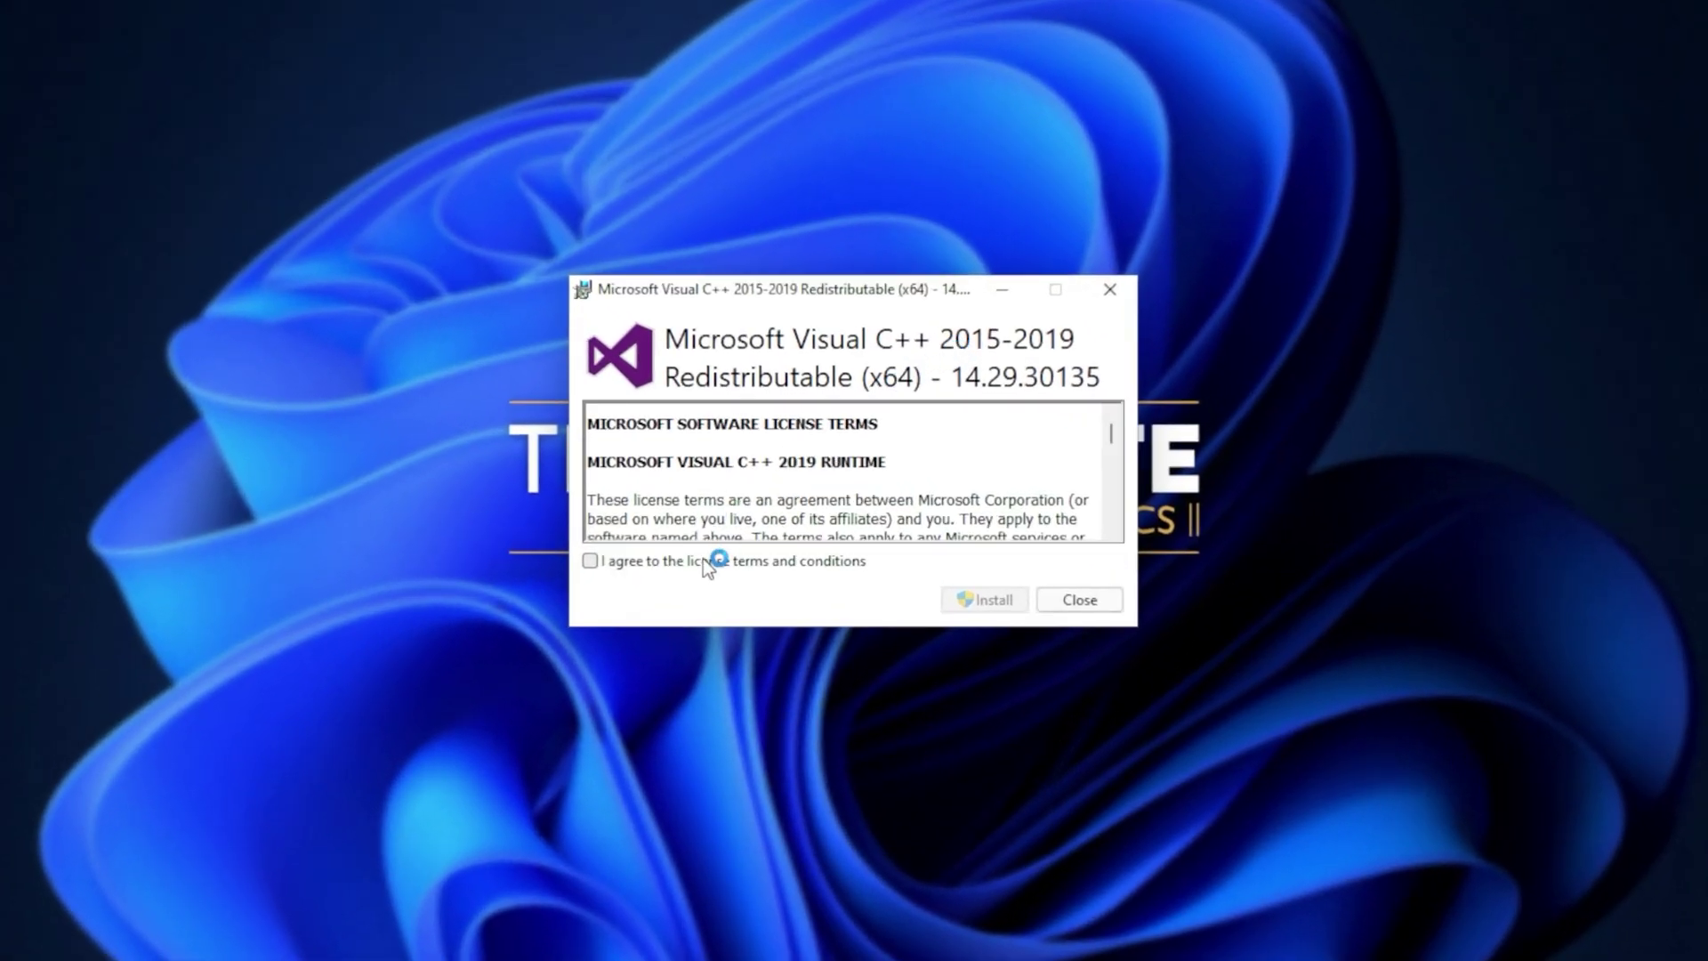
{"action": "left_click", "coordinate": [704, 559]}
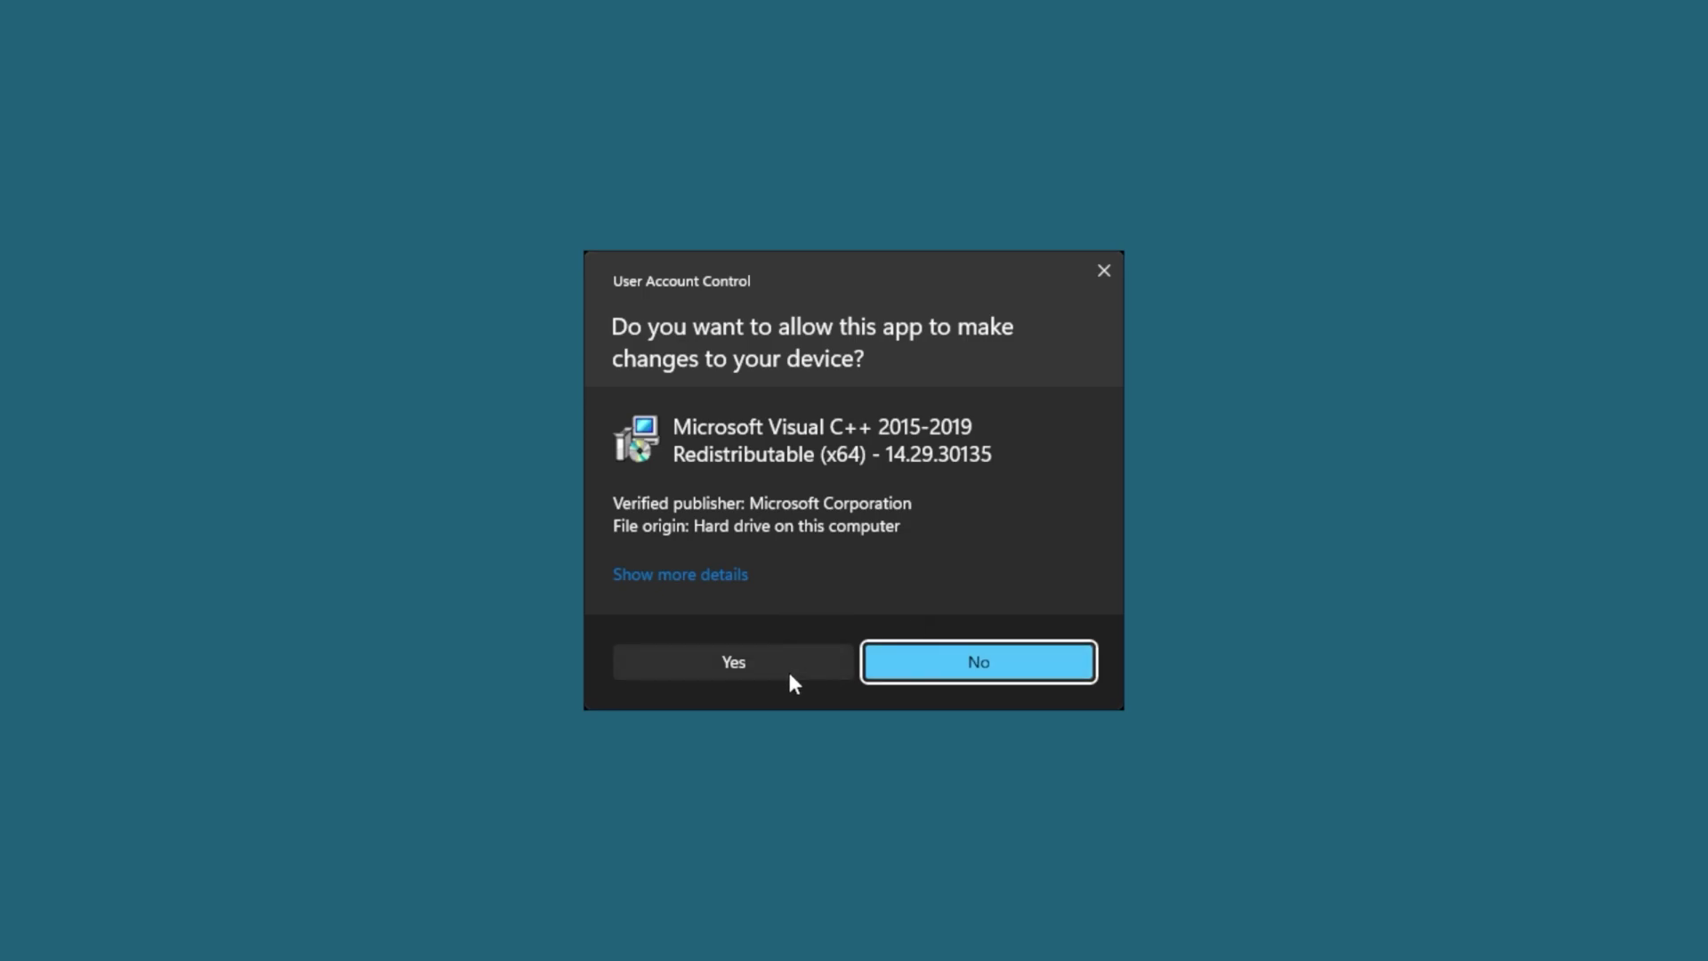
{"action": "left_click", "coordinate": [789, 673]}
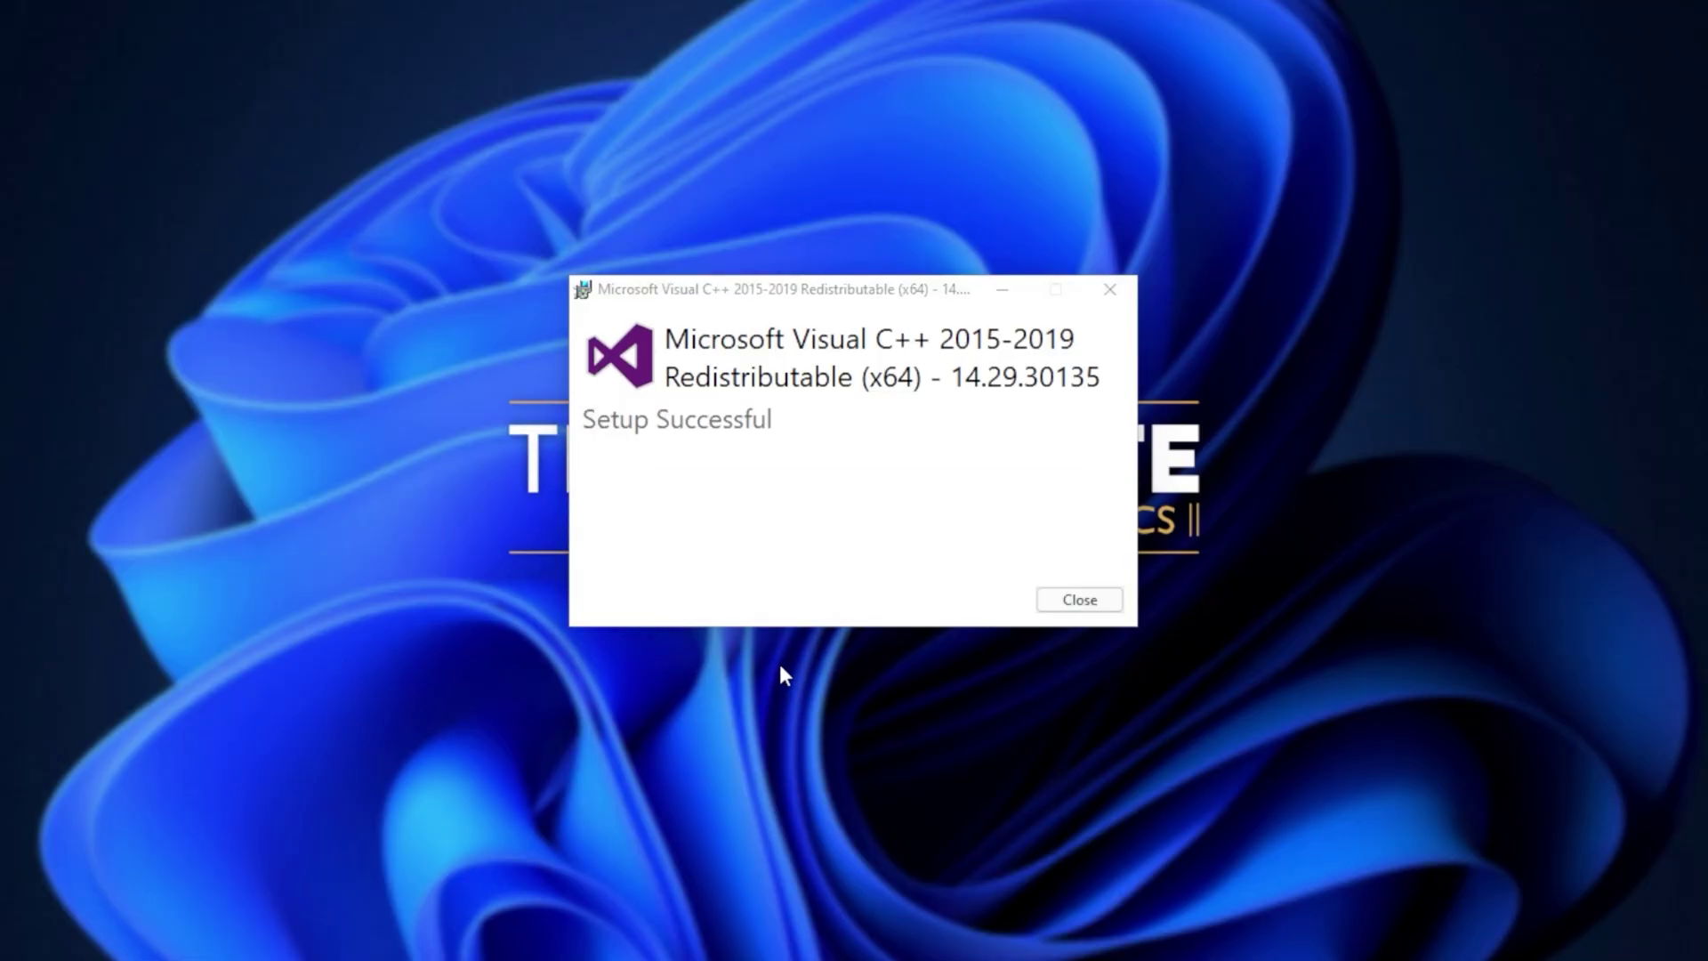
{"action": "left_click", "coordinate": [1075, 601]}
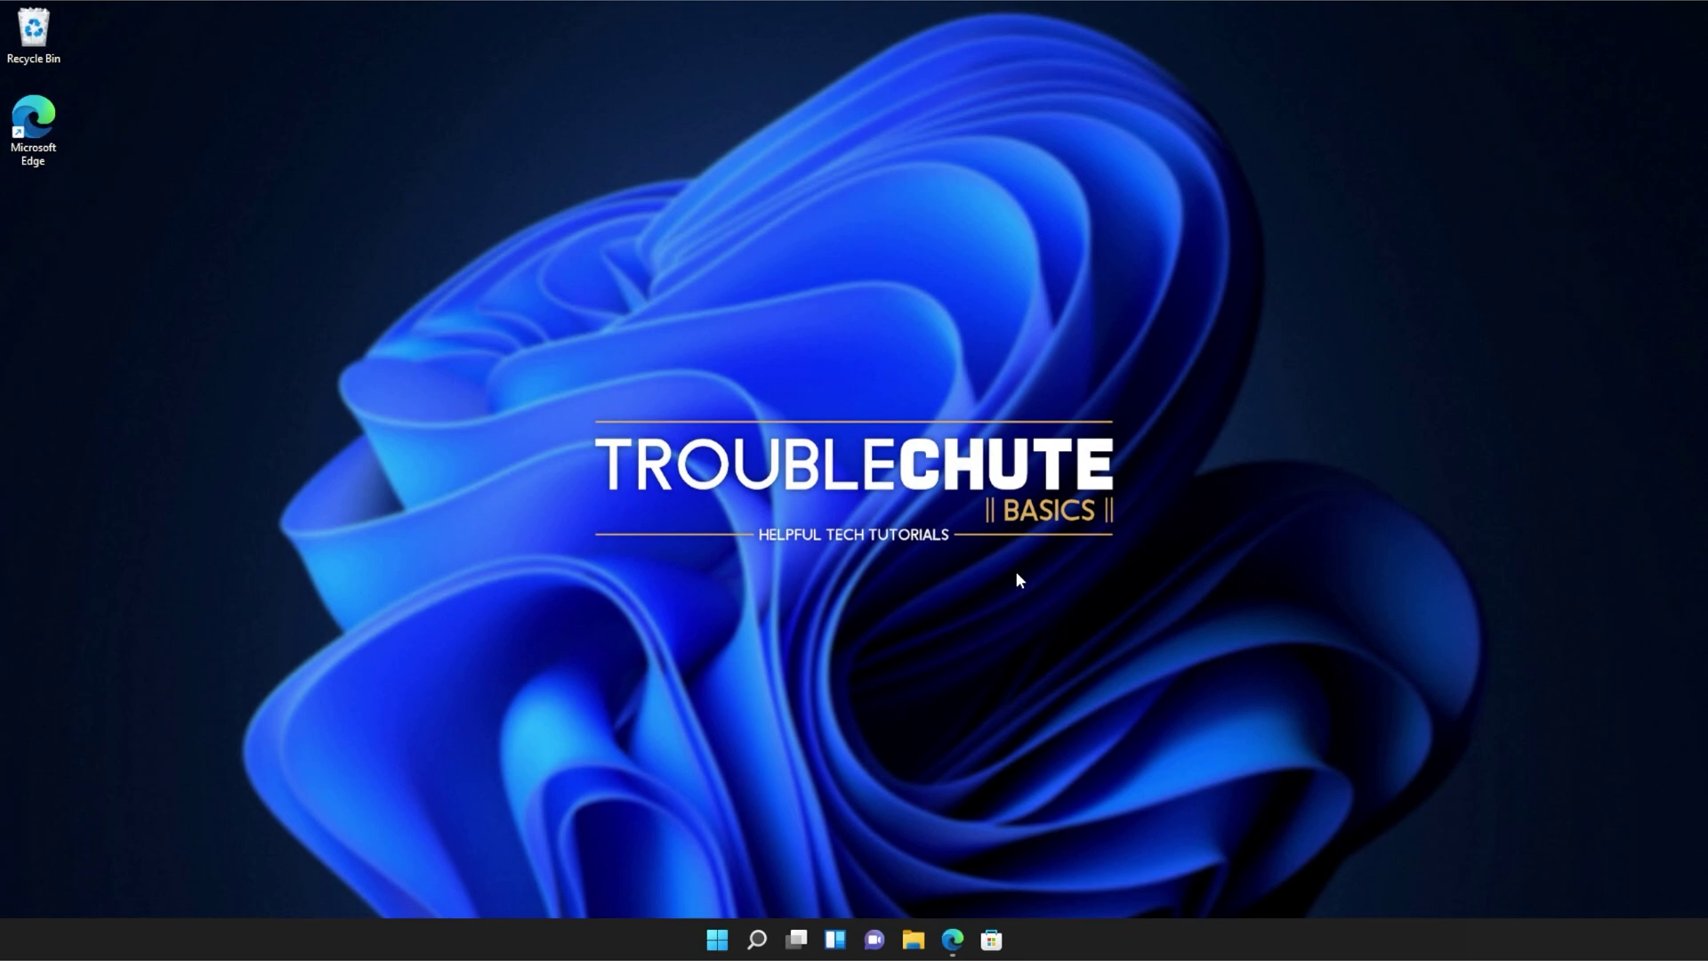
Search the Start menu for cmd and run Command Prompt as administrator.
{"action": "key", "text": "super"}
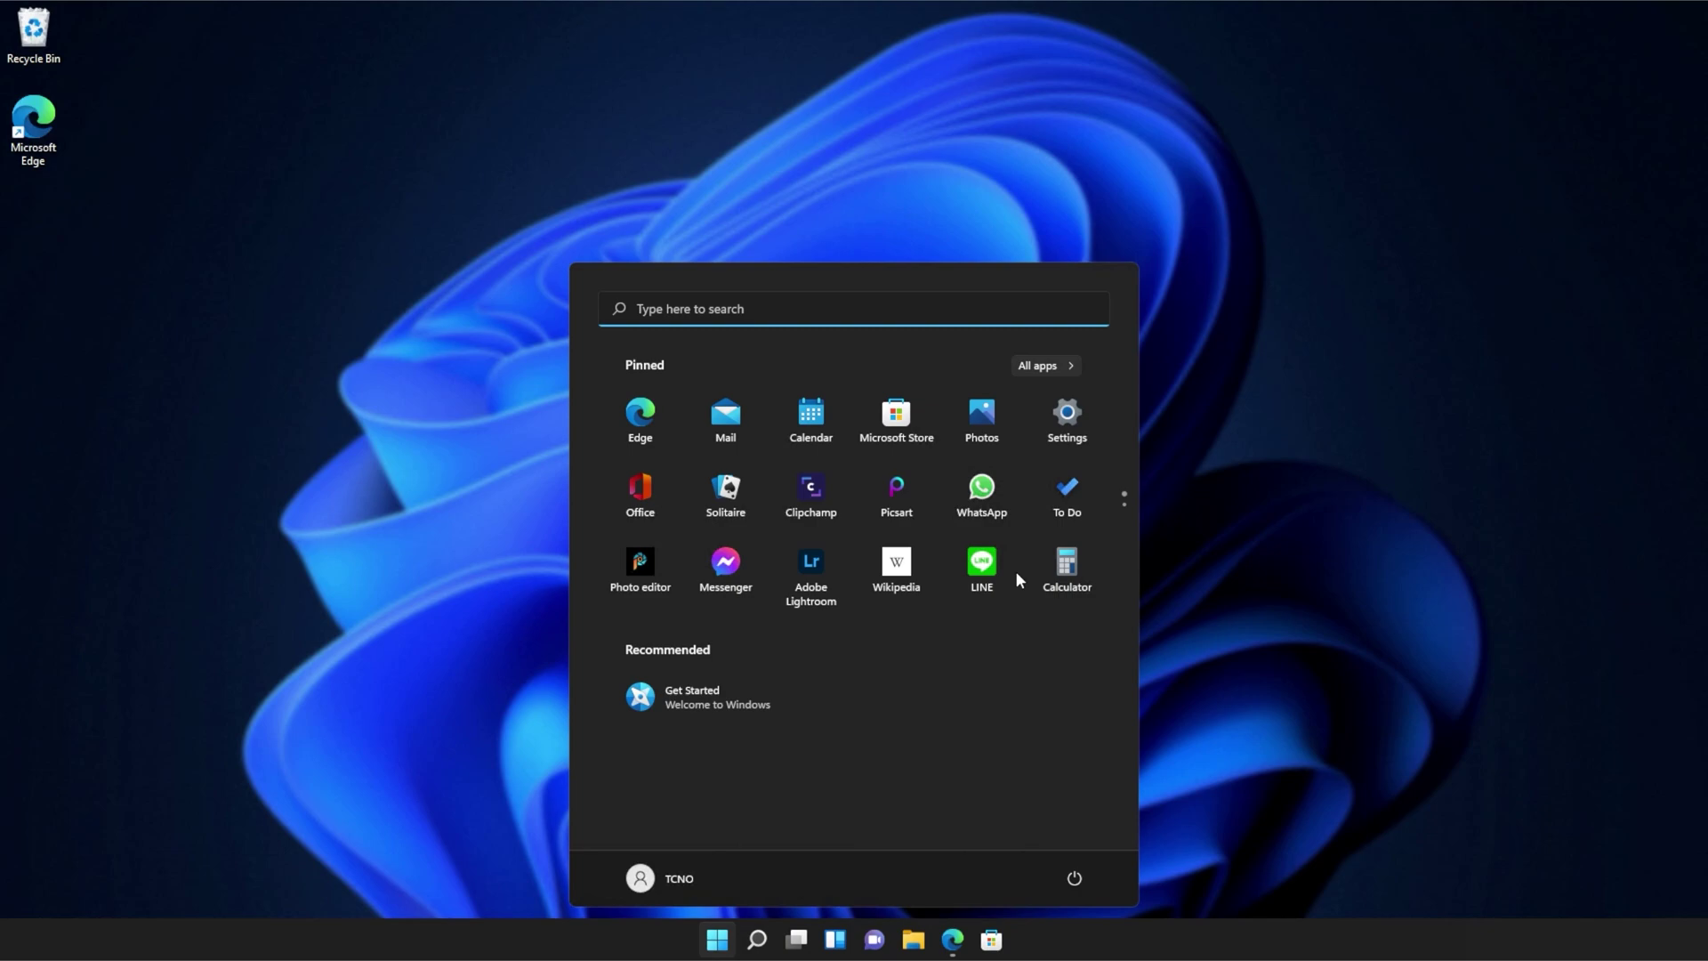
{"action": "left_click", "coordinate": [711, 314]}
{"action": "type", "text": "cm"}
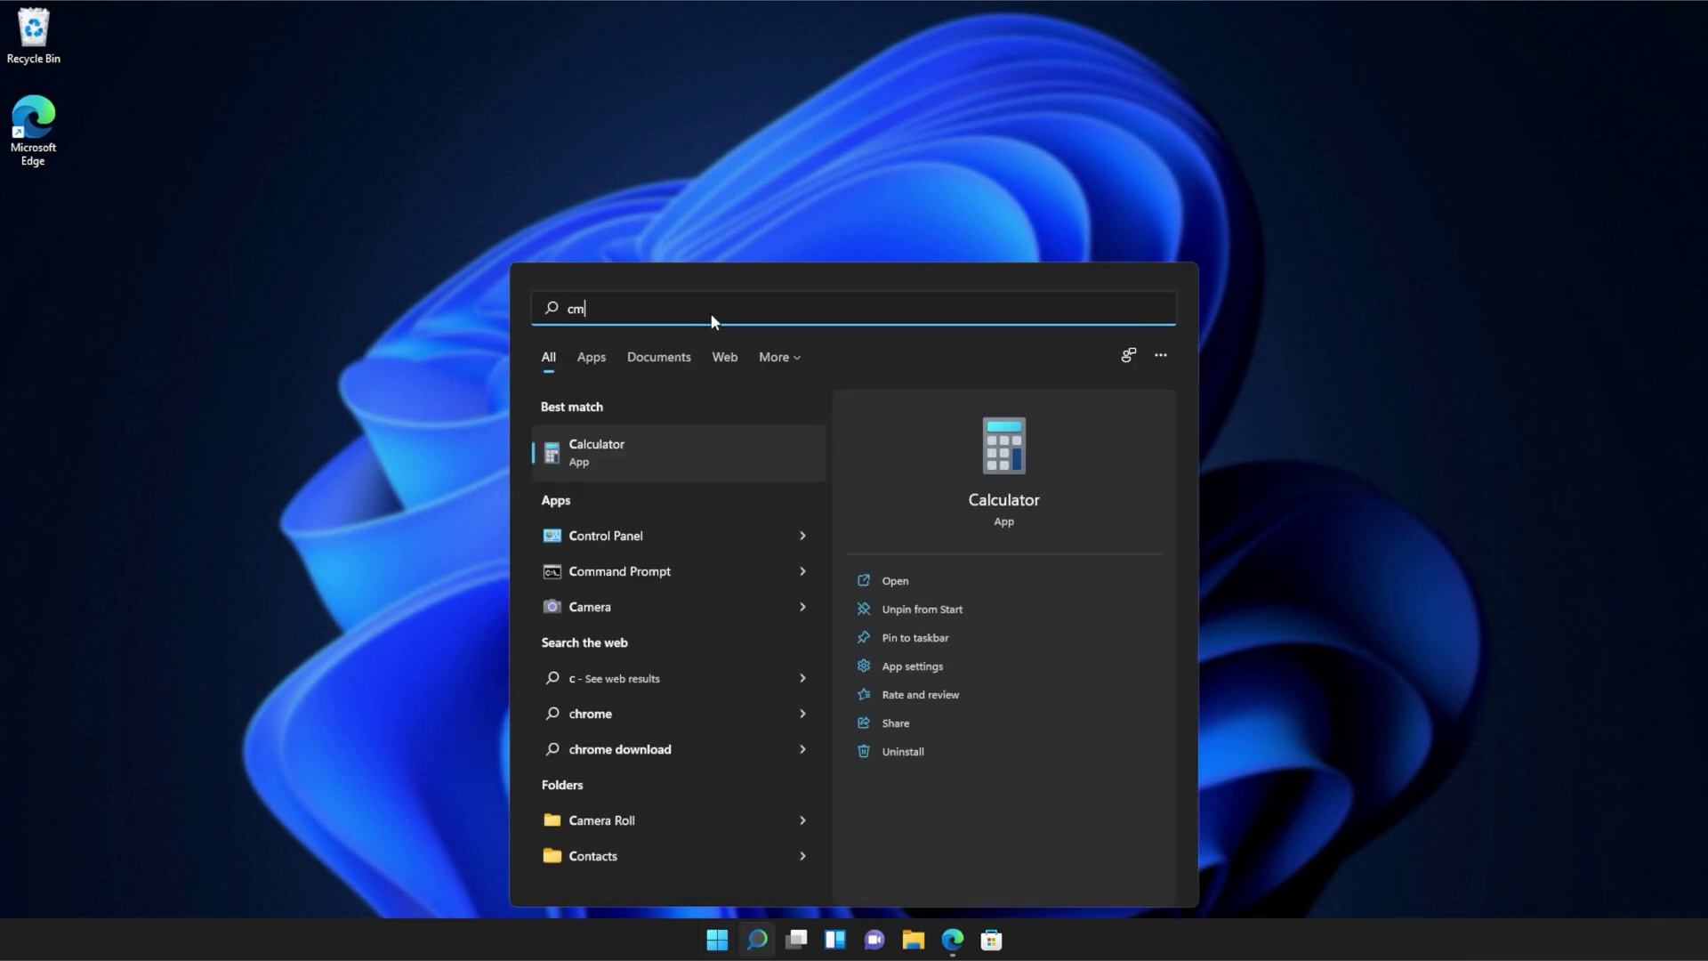
{"action": "type", "text": "d"}
{"action": "right_click", "coordinate": [704, 446]}
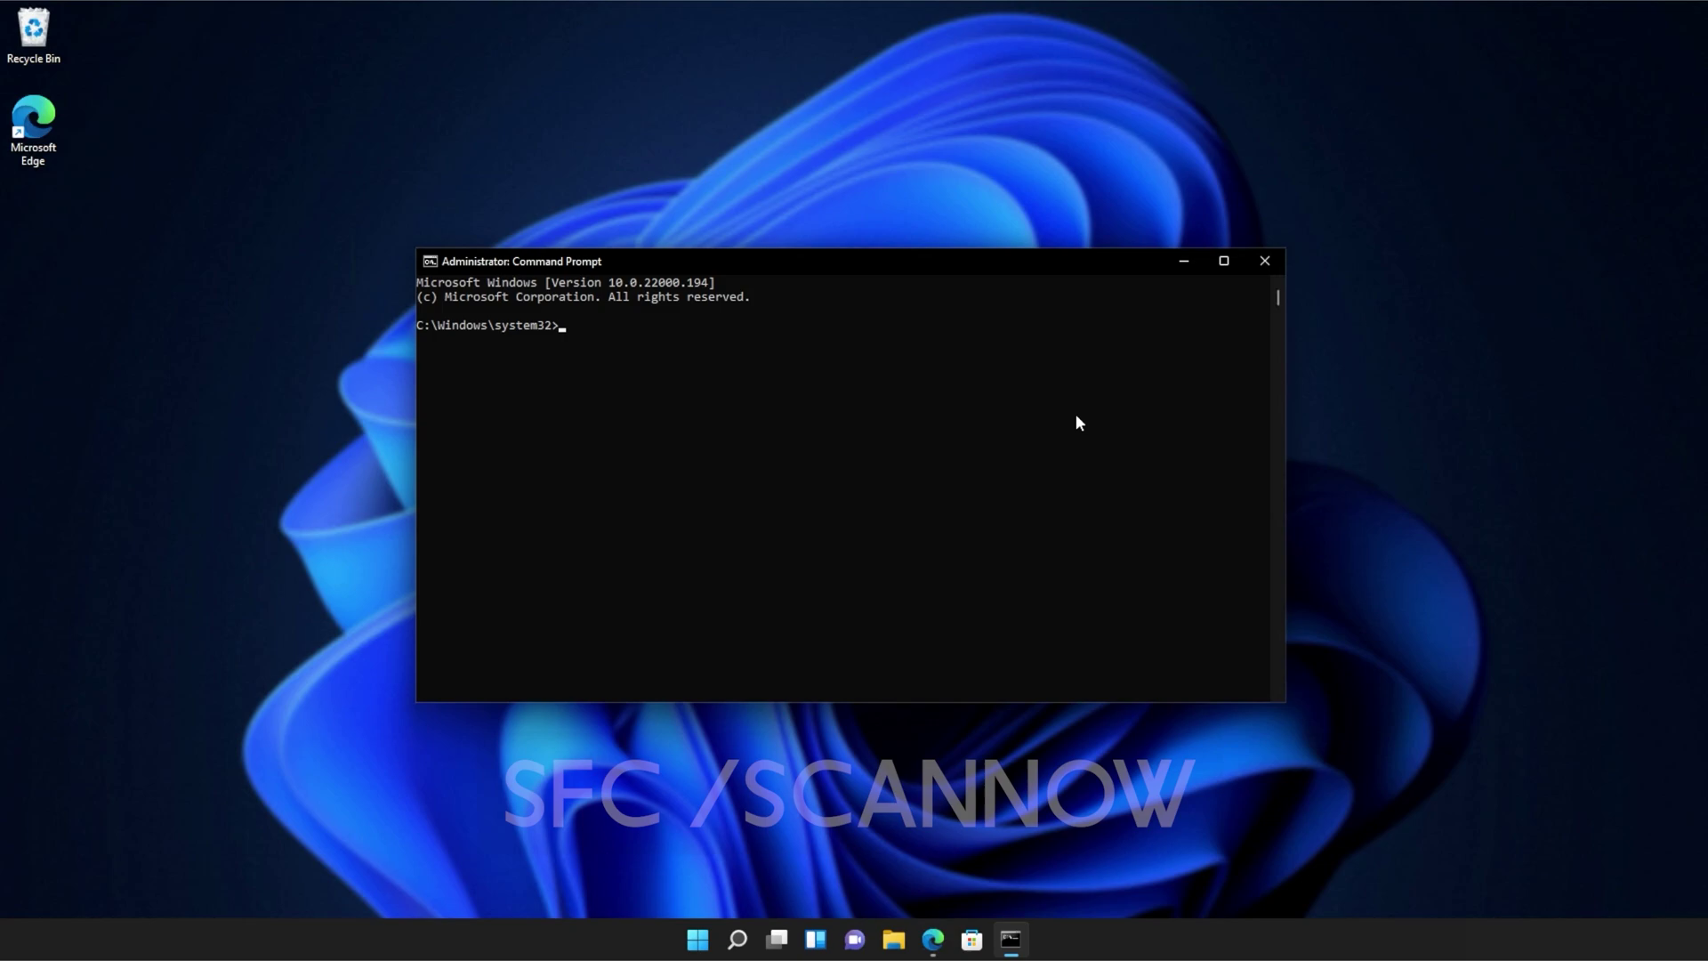
{"action": "type", "text": "sfc "}
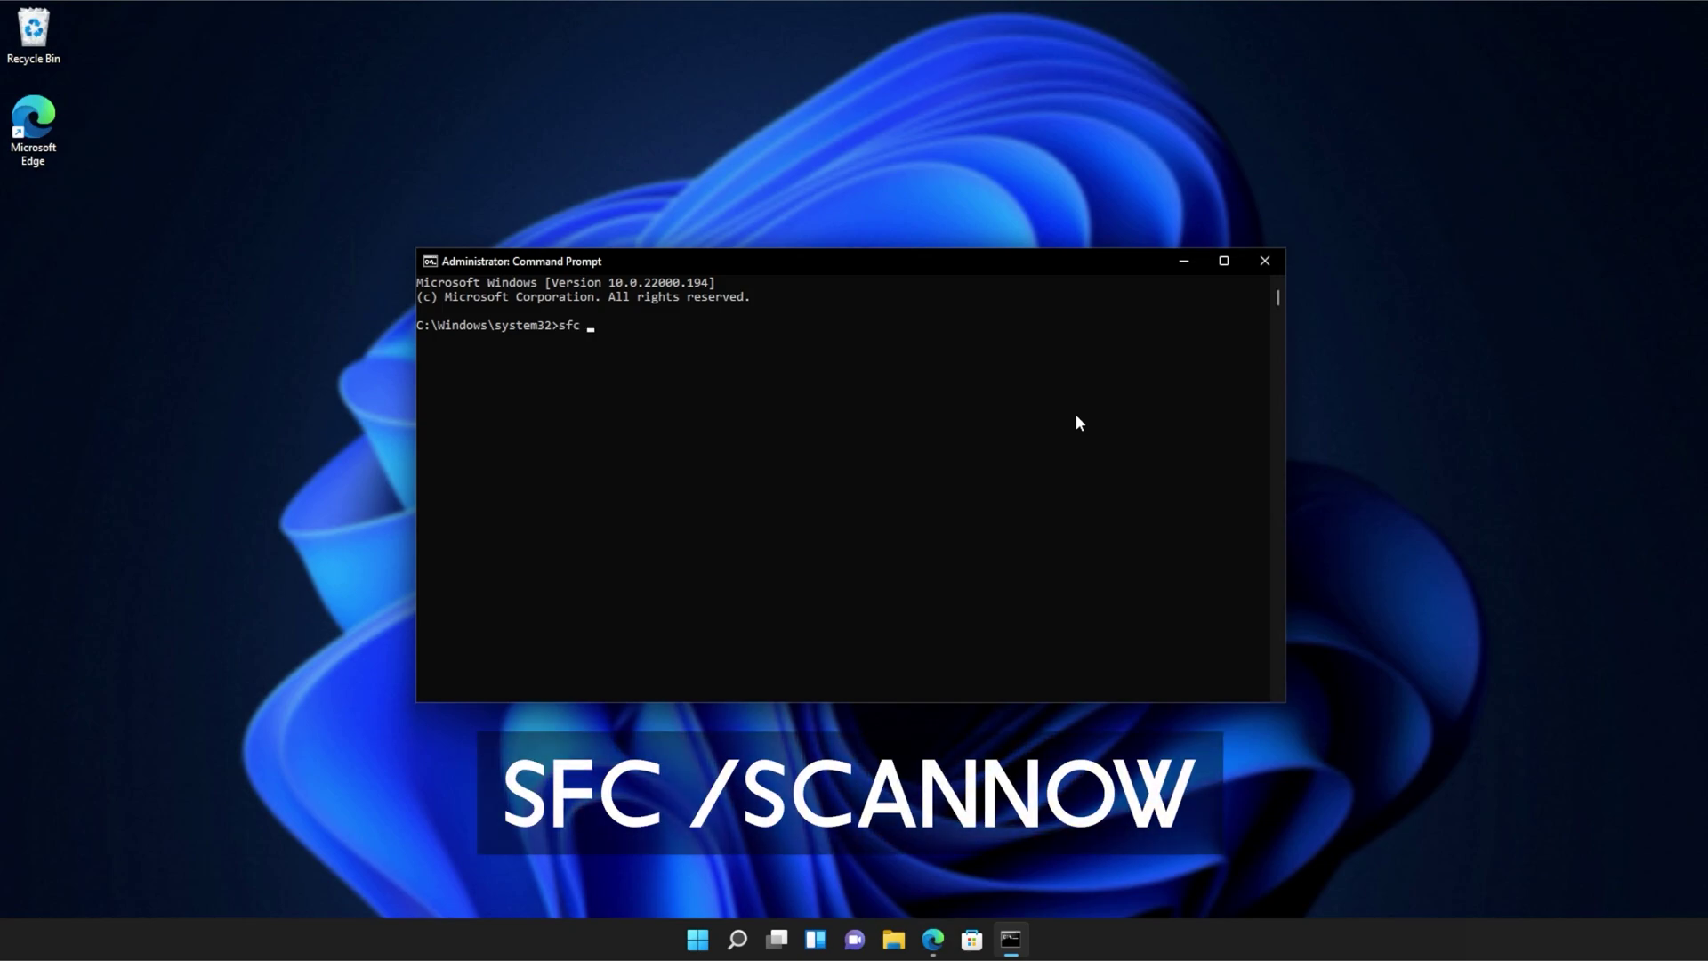
{"action": "type", "text": "/scan"}
{"action": "type", "text": "now"}
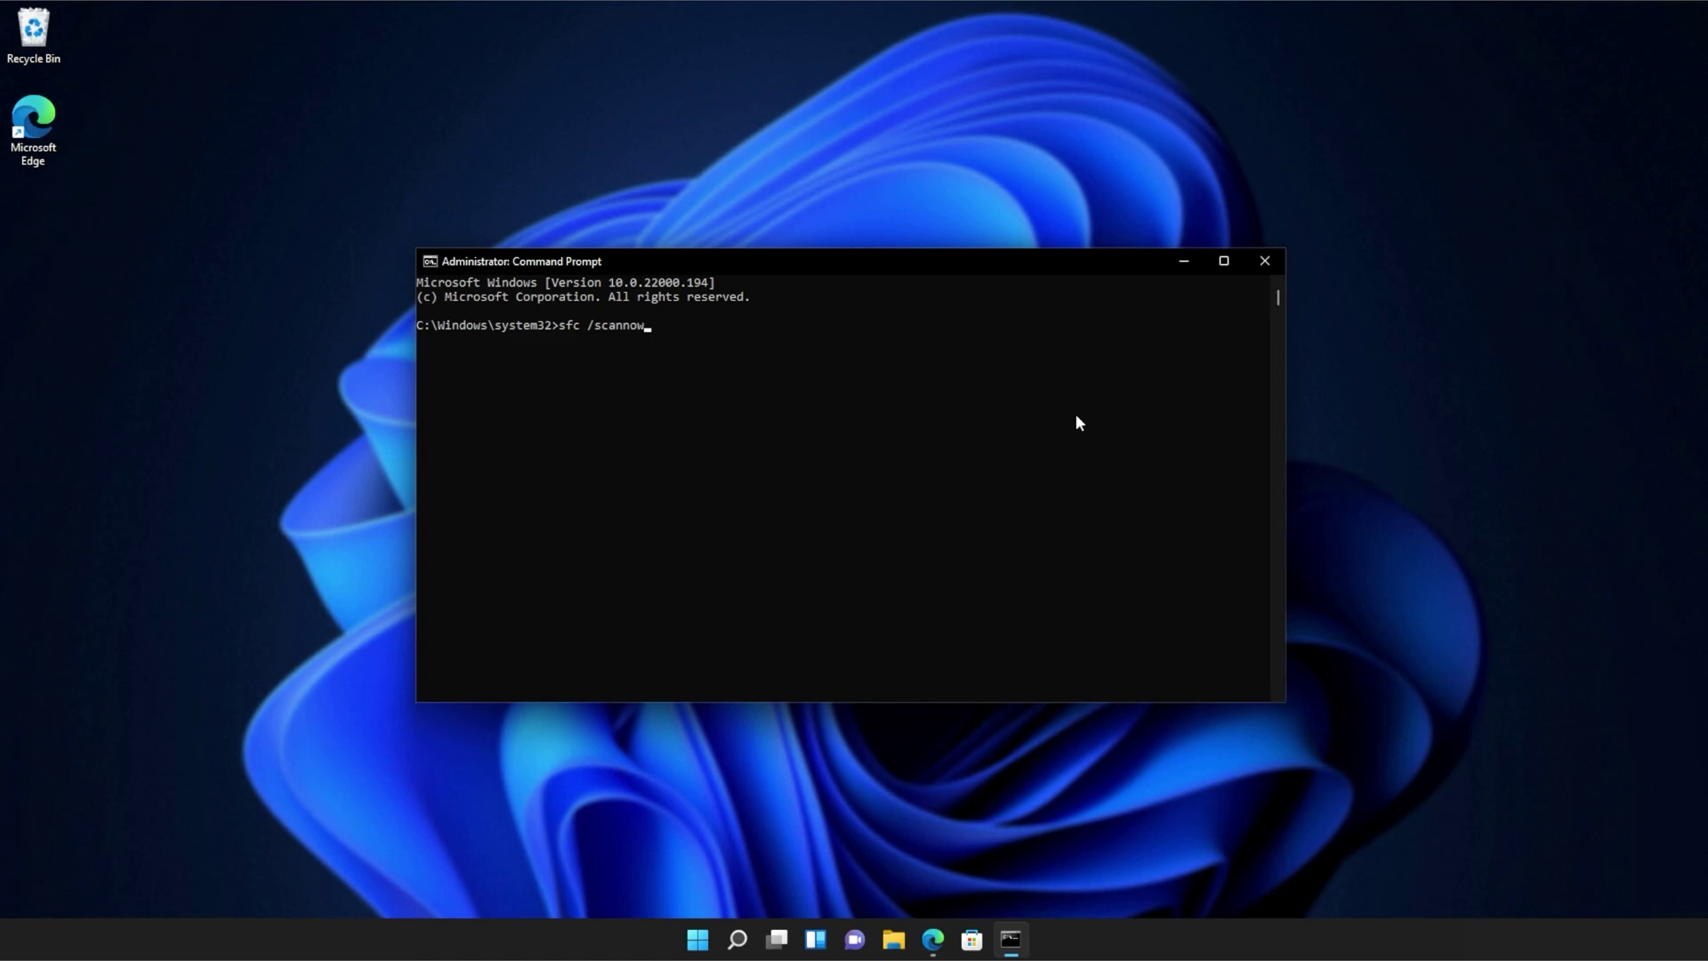
Run sfc /scannow and let it finish with no integrity violations found.
{"action": "key", "text": "Return"}
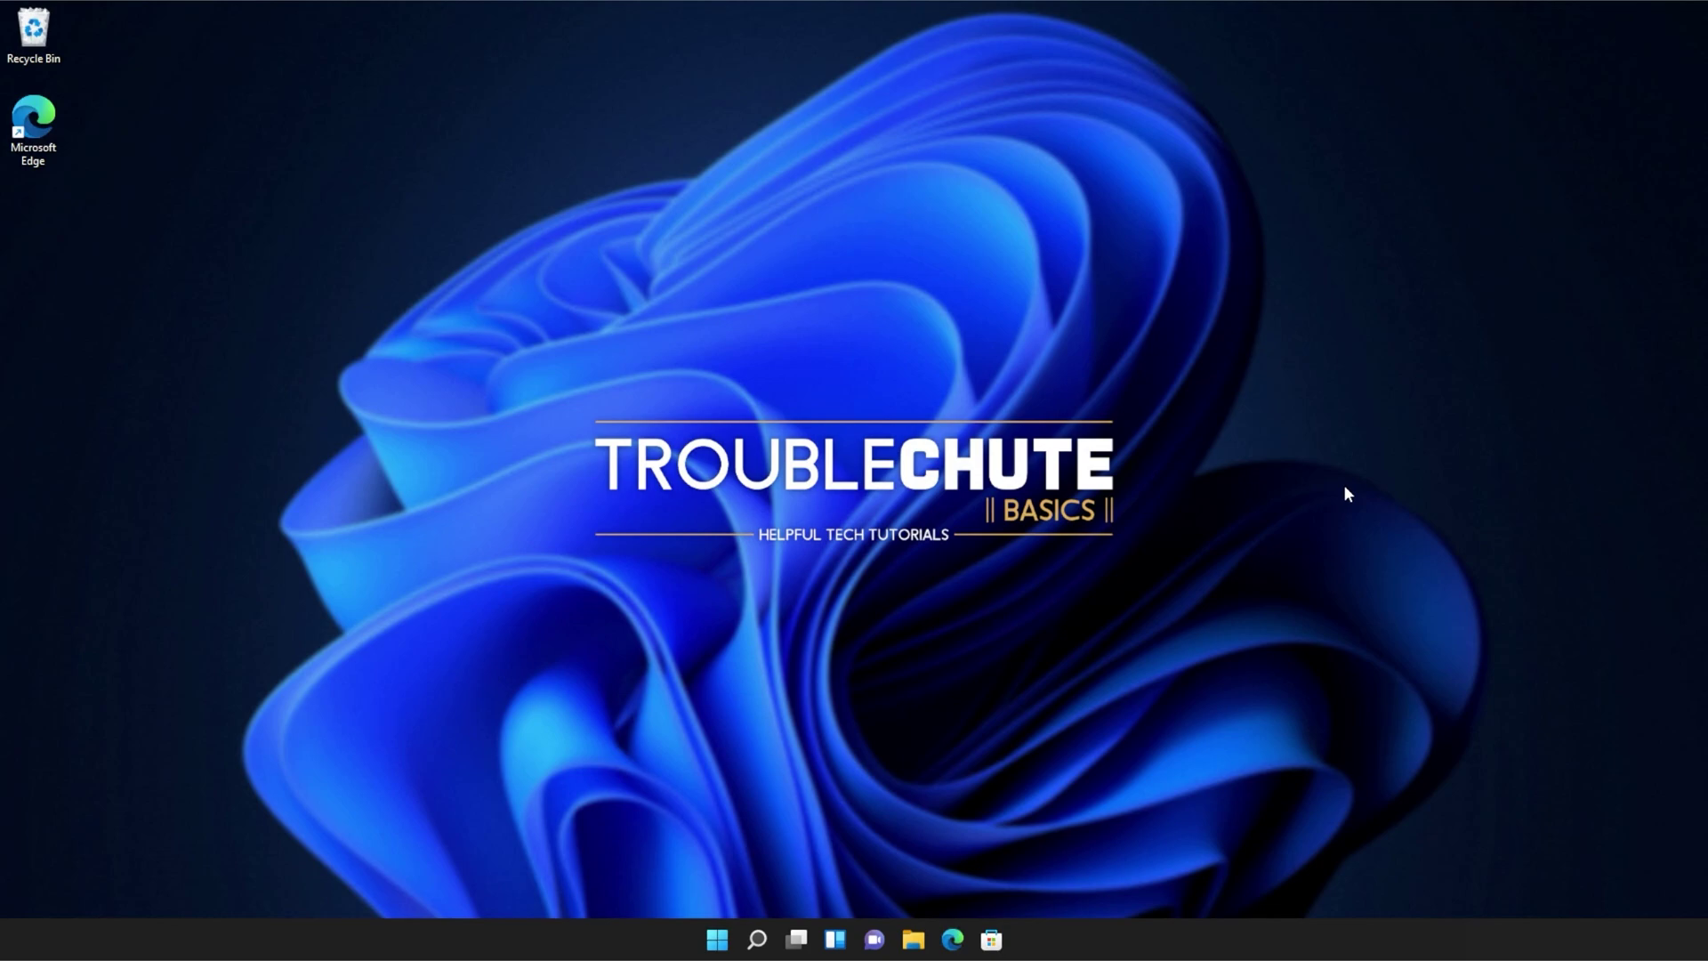
Browse to C:\Program Files (x86)\Microsoft\Edge\Application\94.0.992.38 and drag the window right.
{"action": "left_click", "coordinate": [915, 934]}
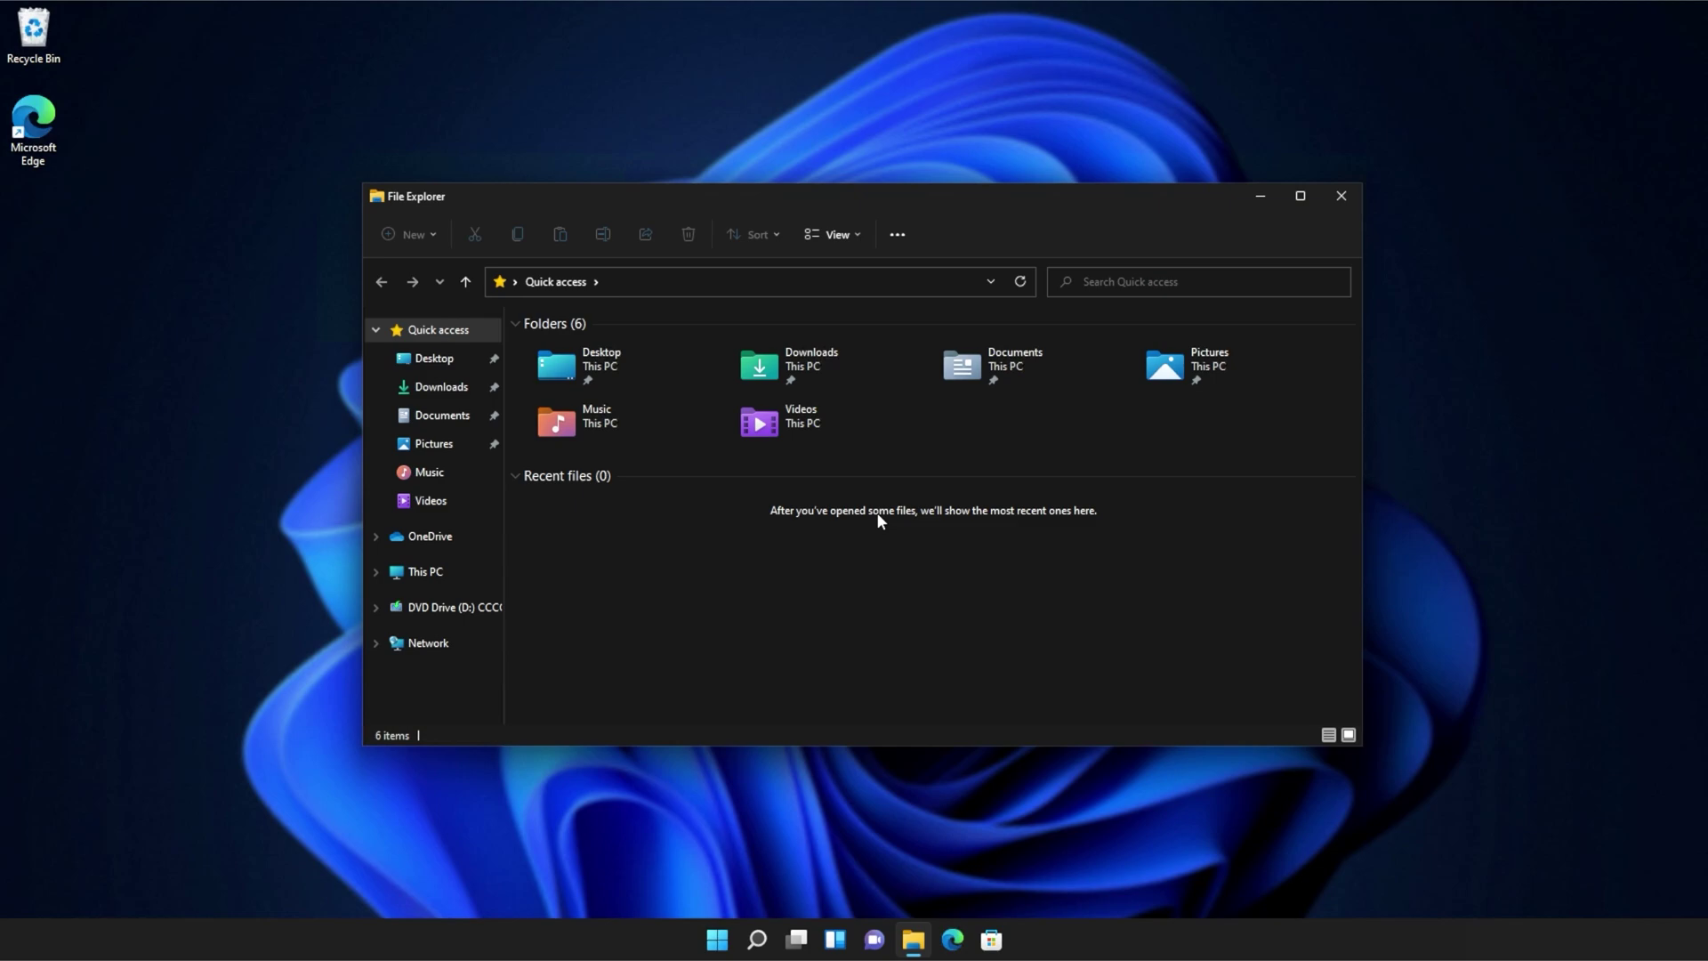
{"action": "left_click", "coordinate": [425, 571]}
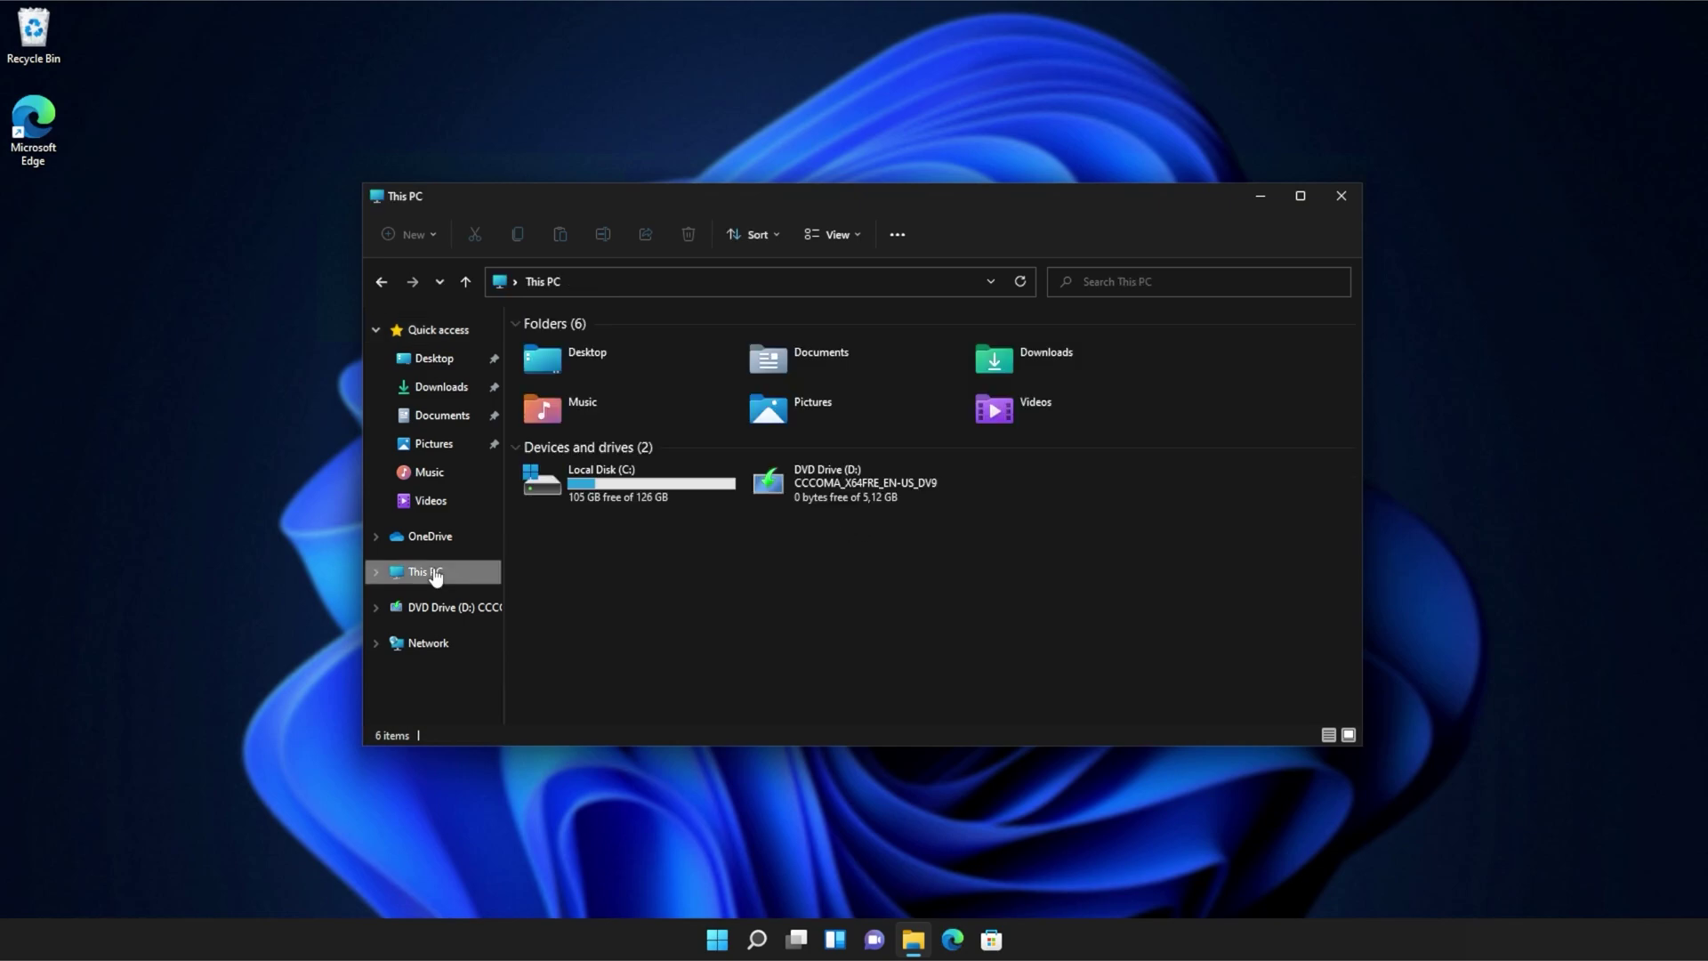
{"action": "double_click", "coordinate": [611, 482]}
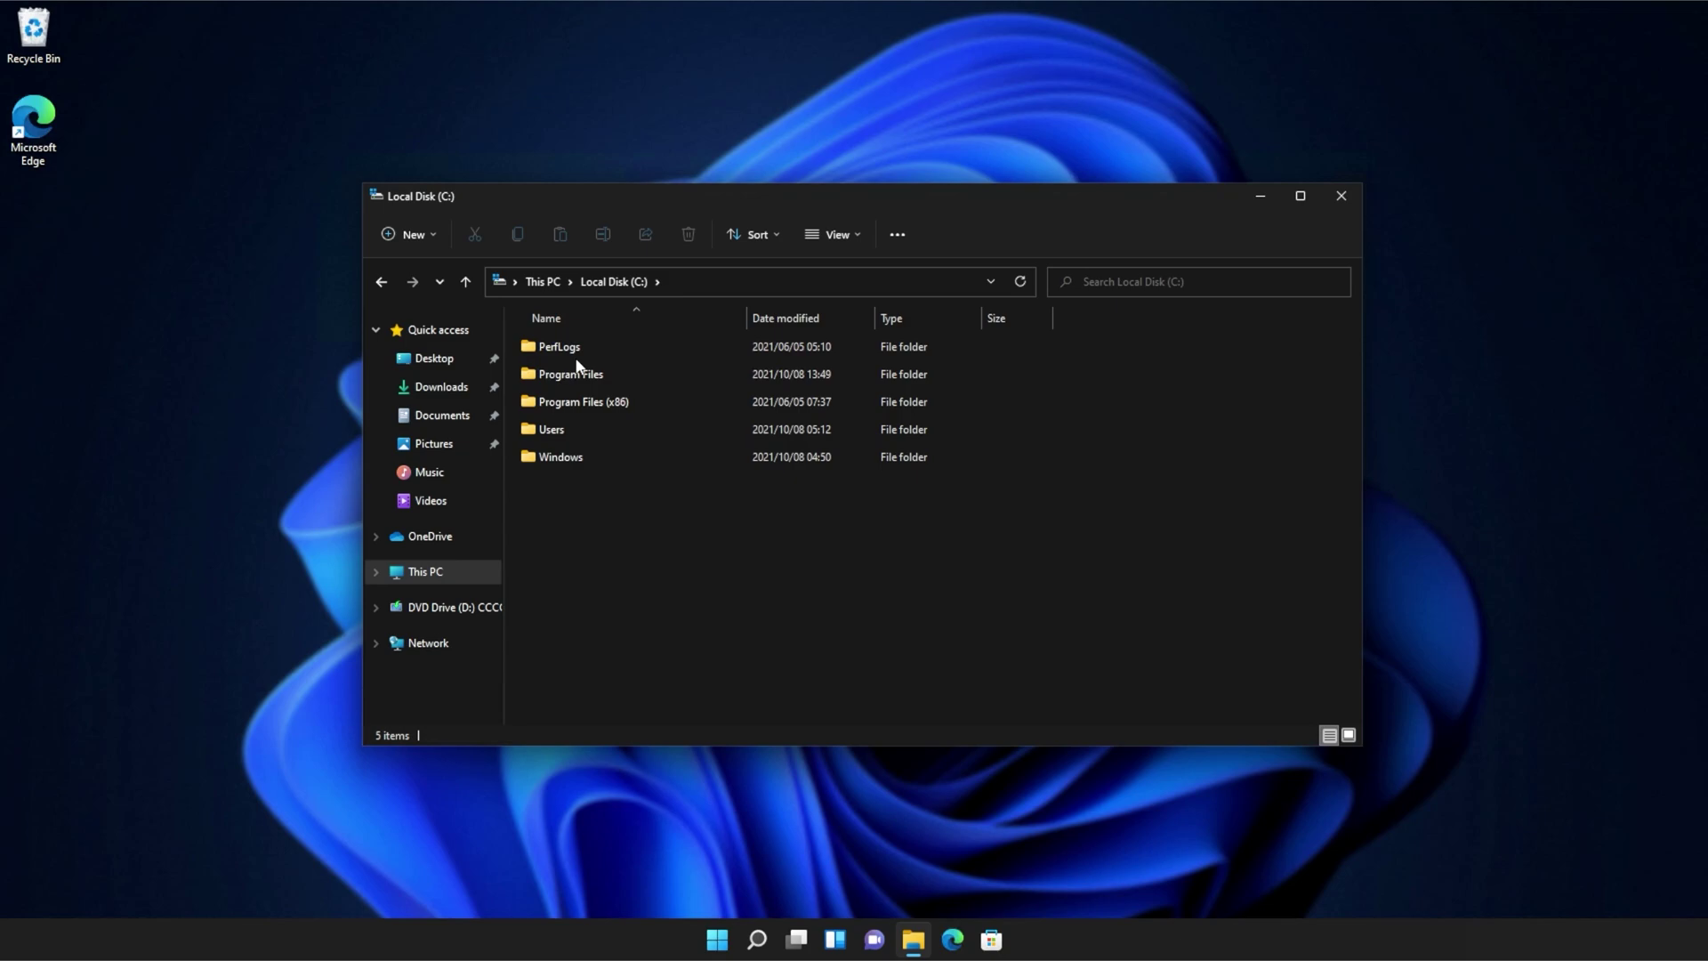
{"action": "left_click", "coordinate": [595, 399]}
{"action": "double_click", "coordinate": [595, 396]}
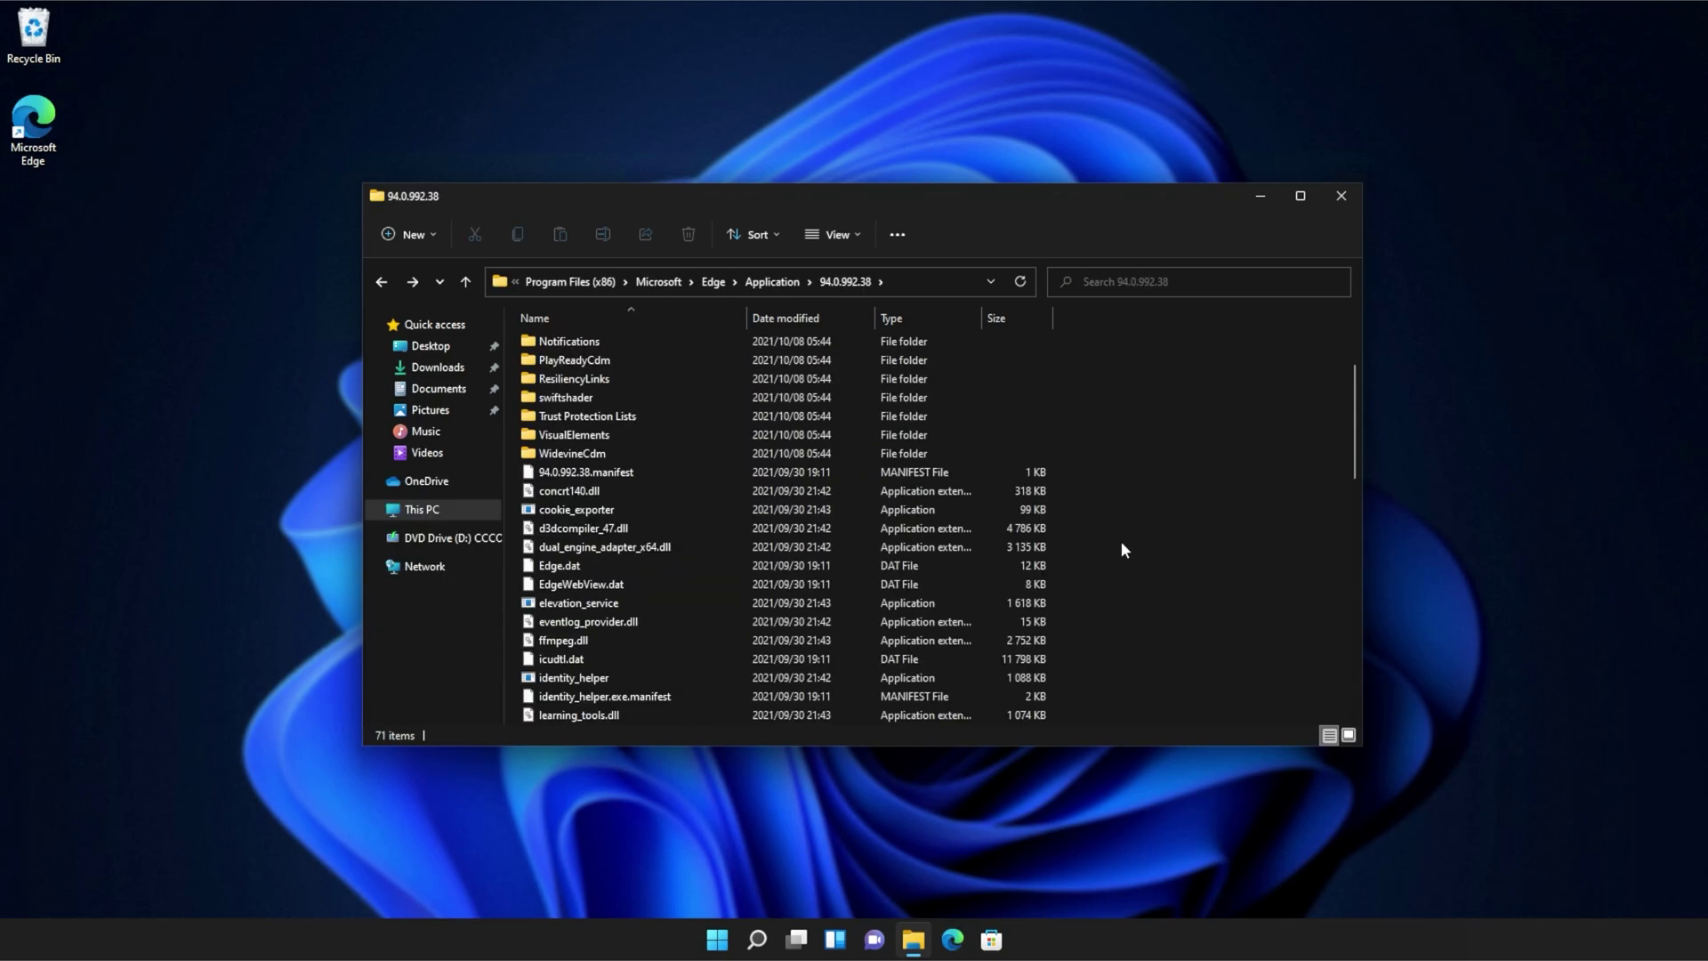
{"action": "scroll", "coordinate": [1121, 548], "scroll_direction": "down", "scroll_amount": 1}
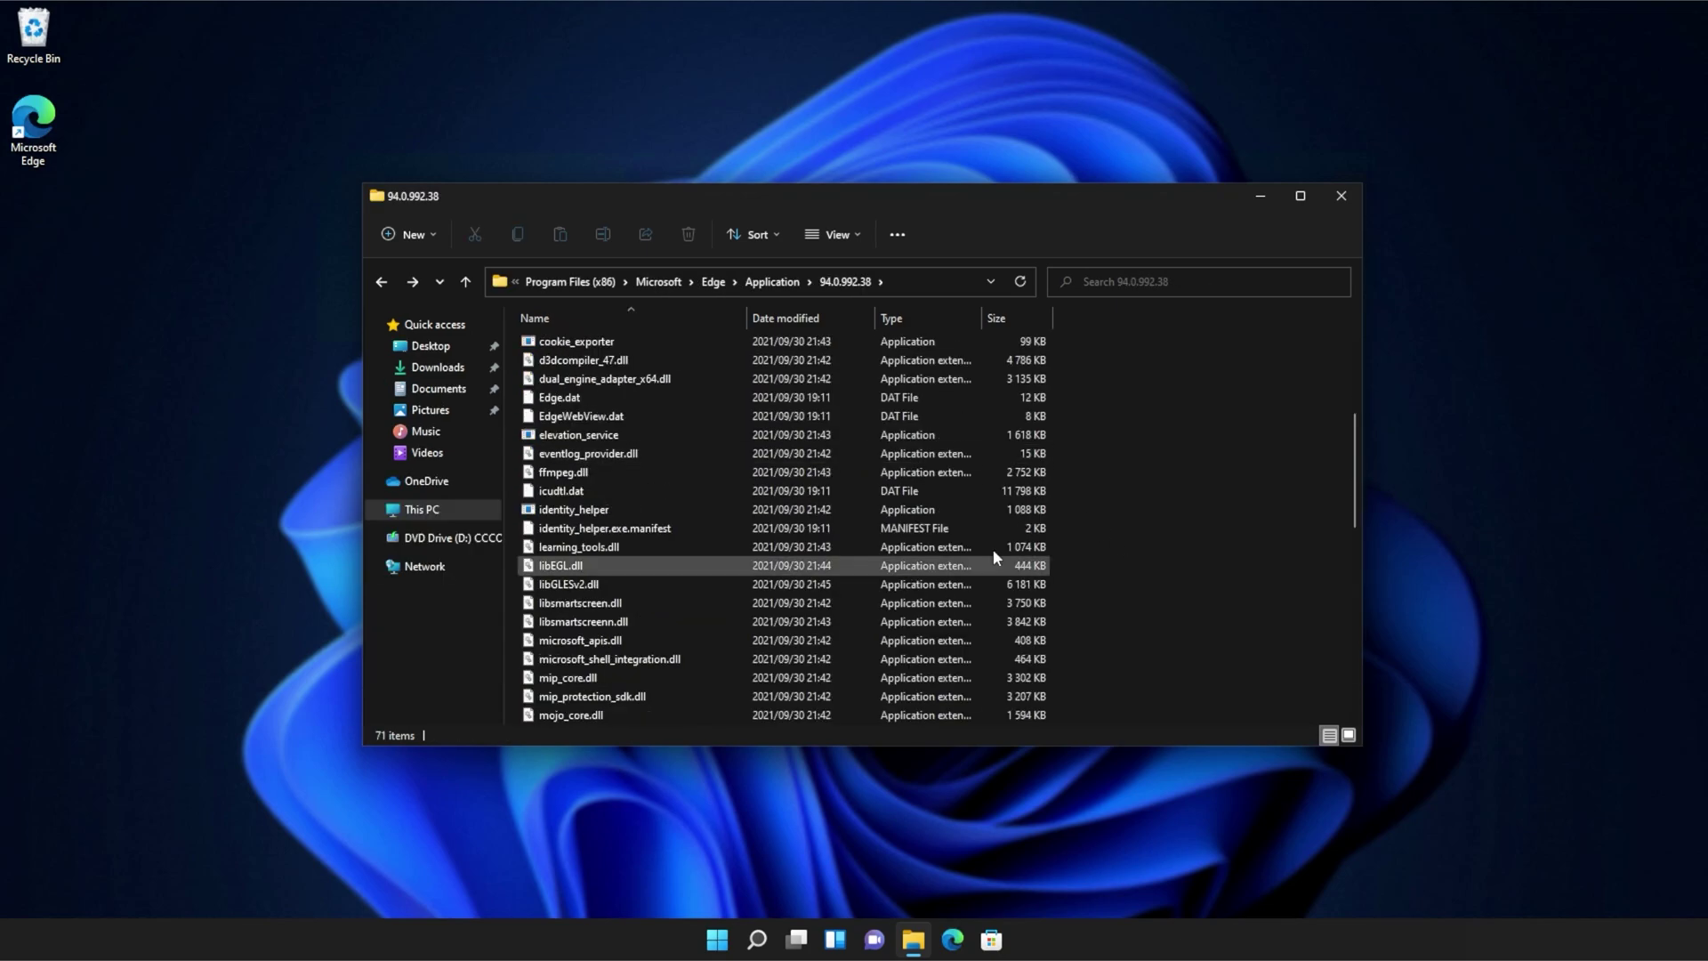
{"action": "scroll", "coordinate": [940, 467], "scroll_direction": "down", "scroll_amount": 2}
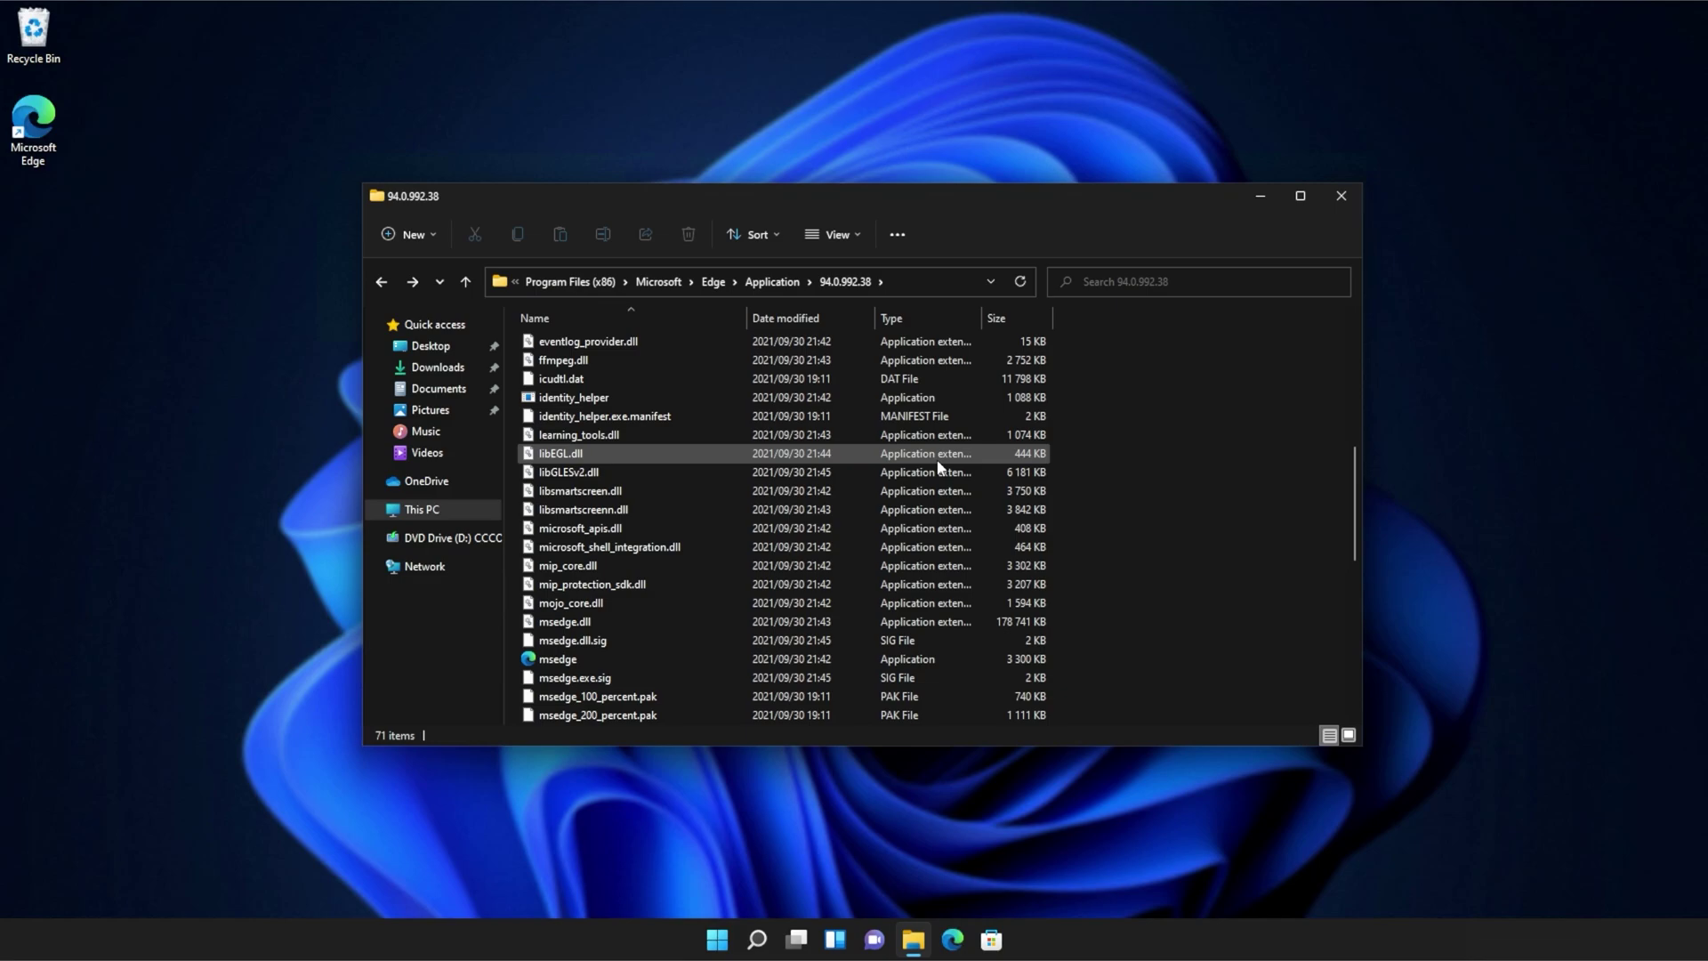
{"action": "scroll", "coordinate": [937, 460], "scroll_direction": "up", "scroll_amount": 1}
{"action": "scroll", "coordinate": [938, 460], "scroll_direction": "up", "scroll_amount": 4}
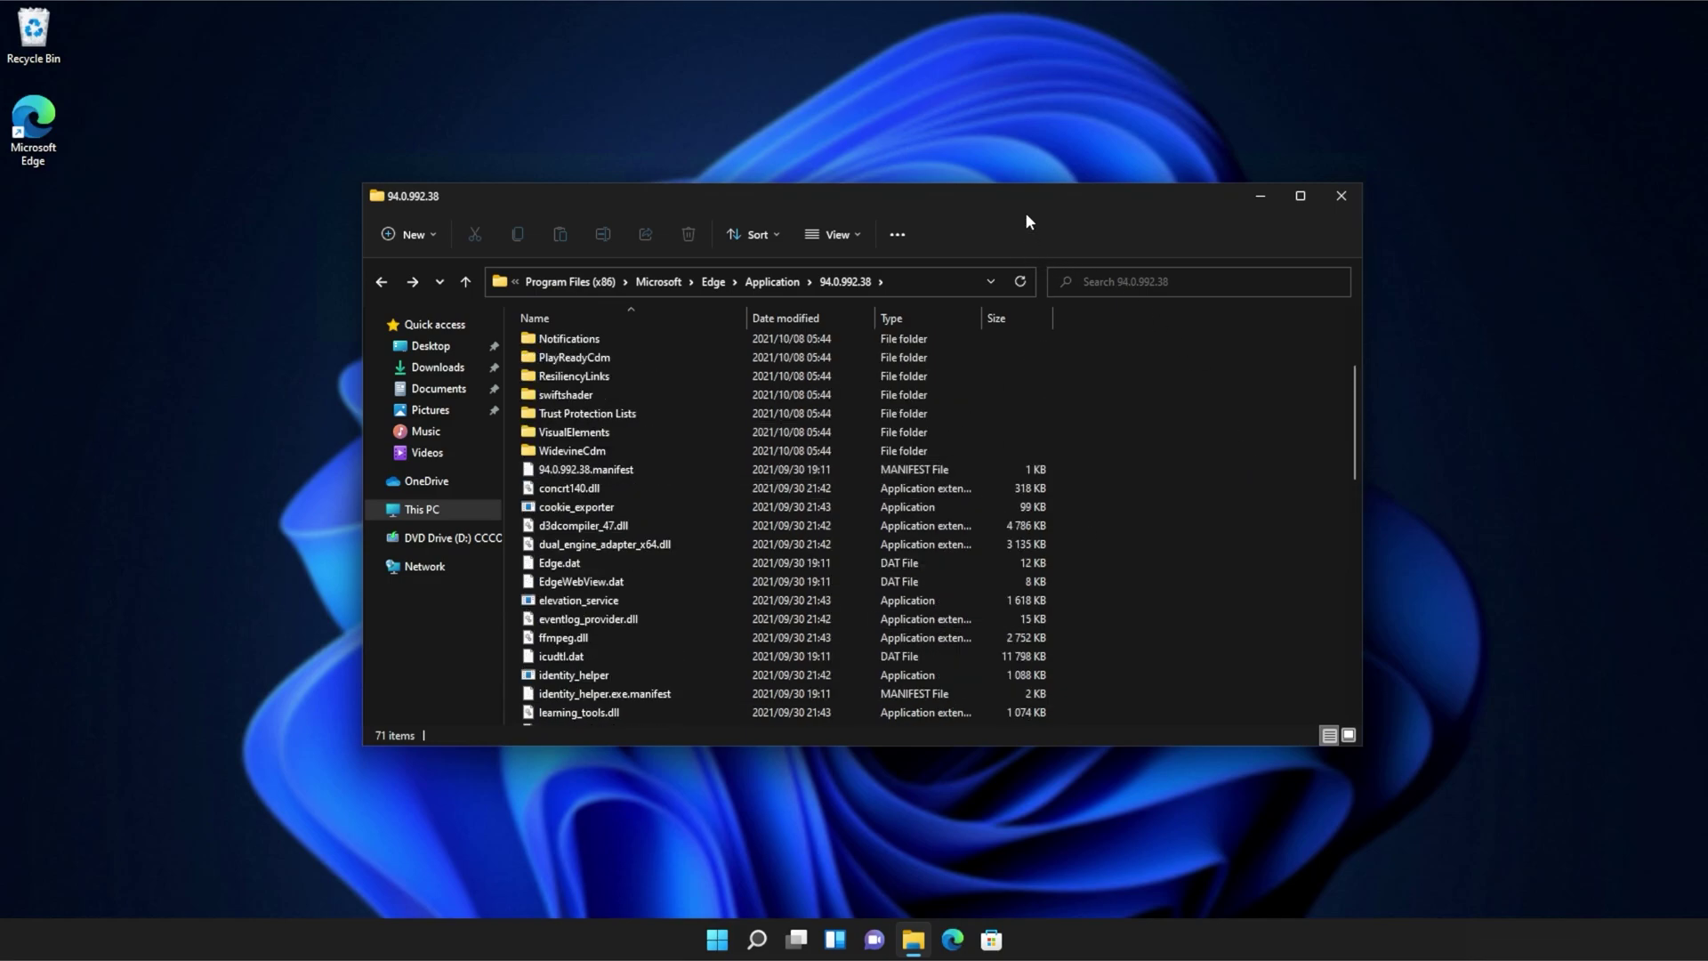
{"action": "left_click_drag", "start_coordinate": [650, 193], "coordinate": [979, 204]}
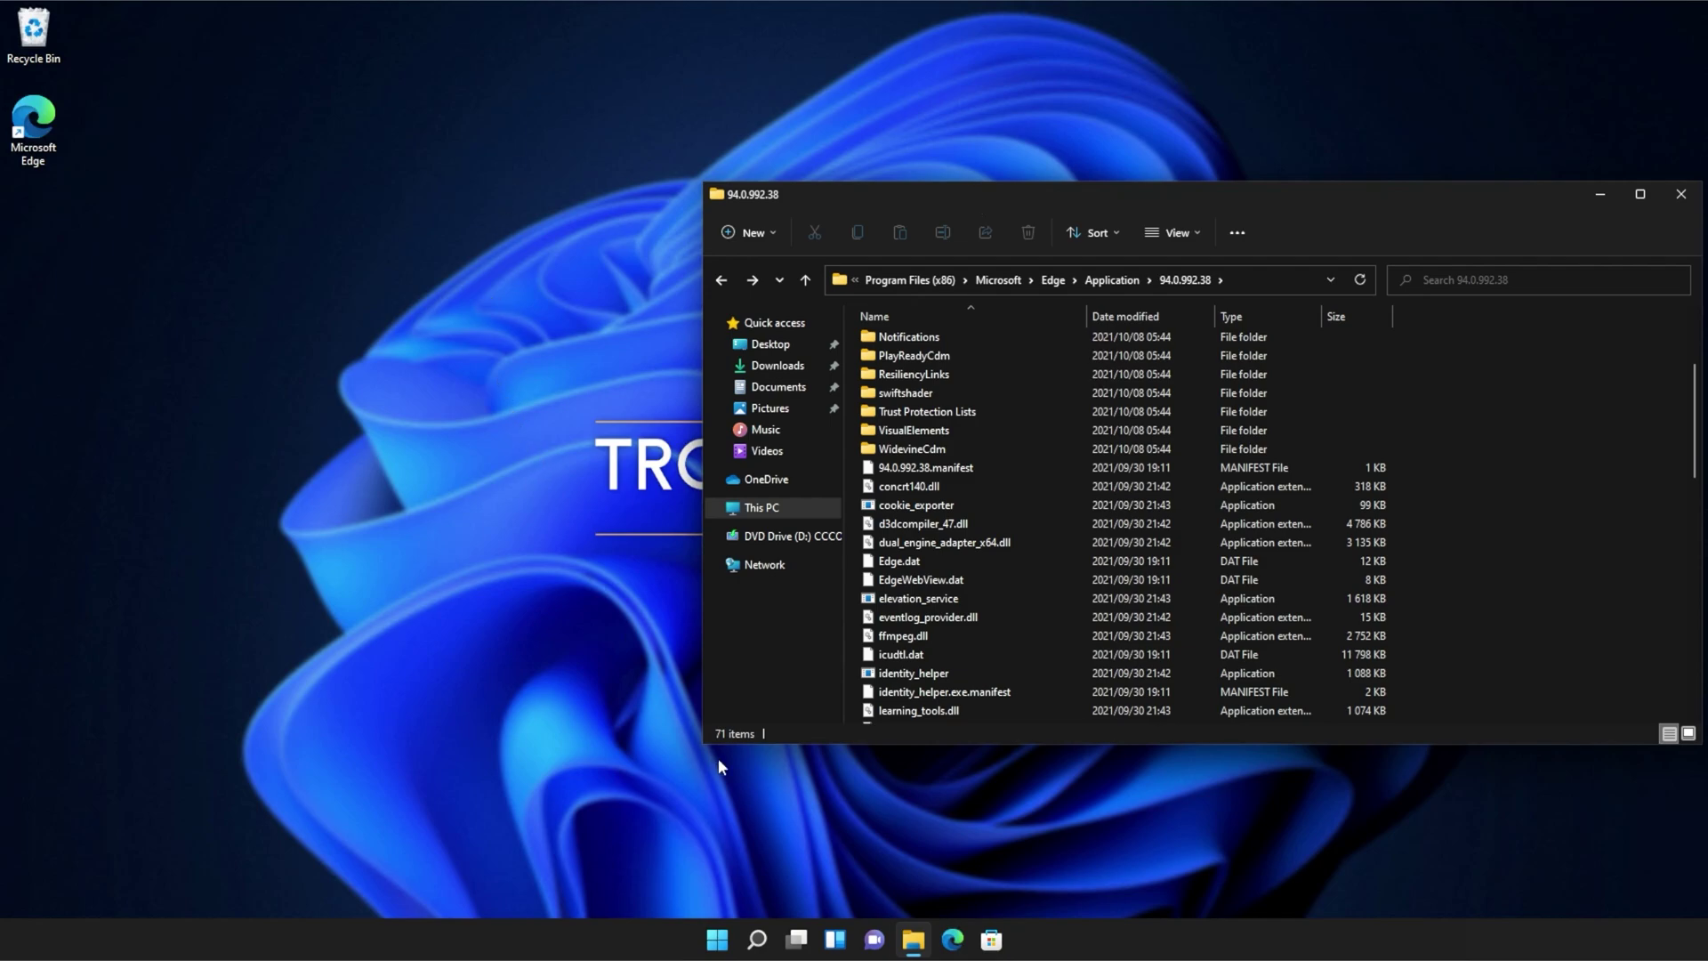
Open a second Explorer window at C:\Windows\System32\downlevel and select api-ms-win-core-console-l1-1-0.dll.
{"action": "right_click", "coordinate": [912, 940]}
{"action": "left_click", "coordinate": [921, 840]}
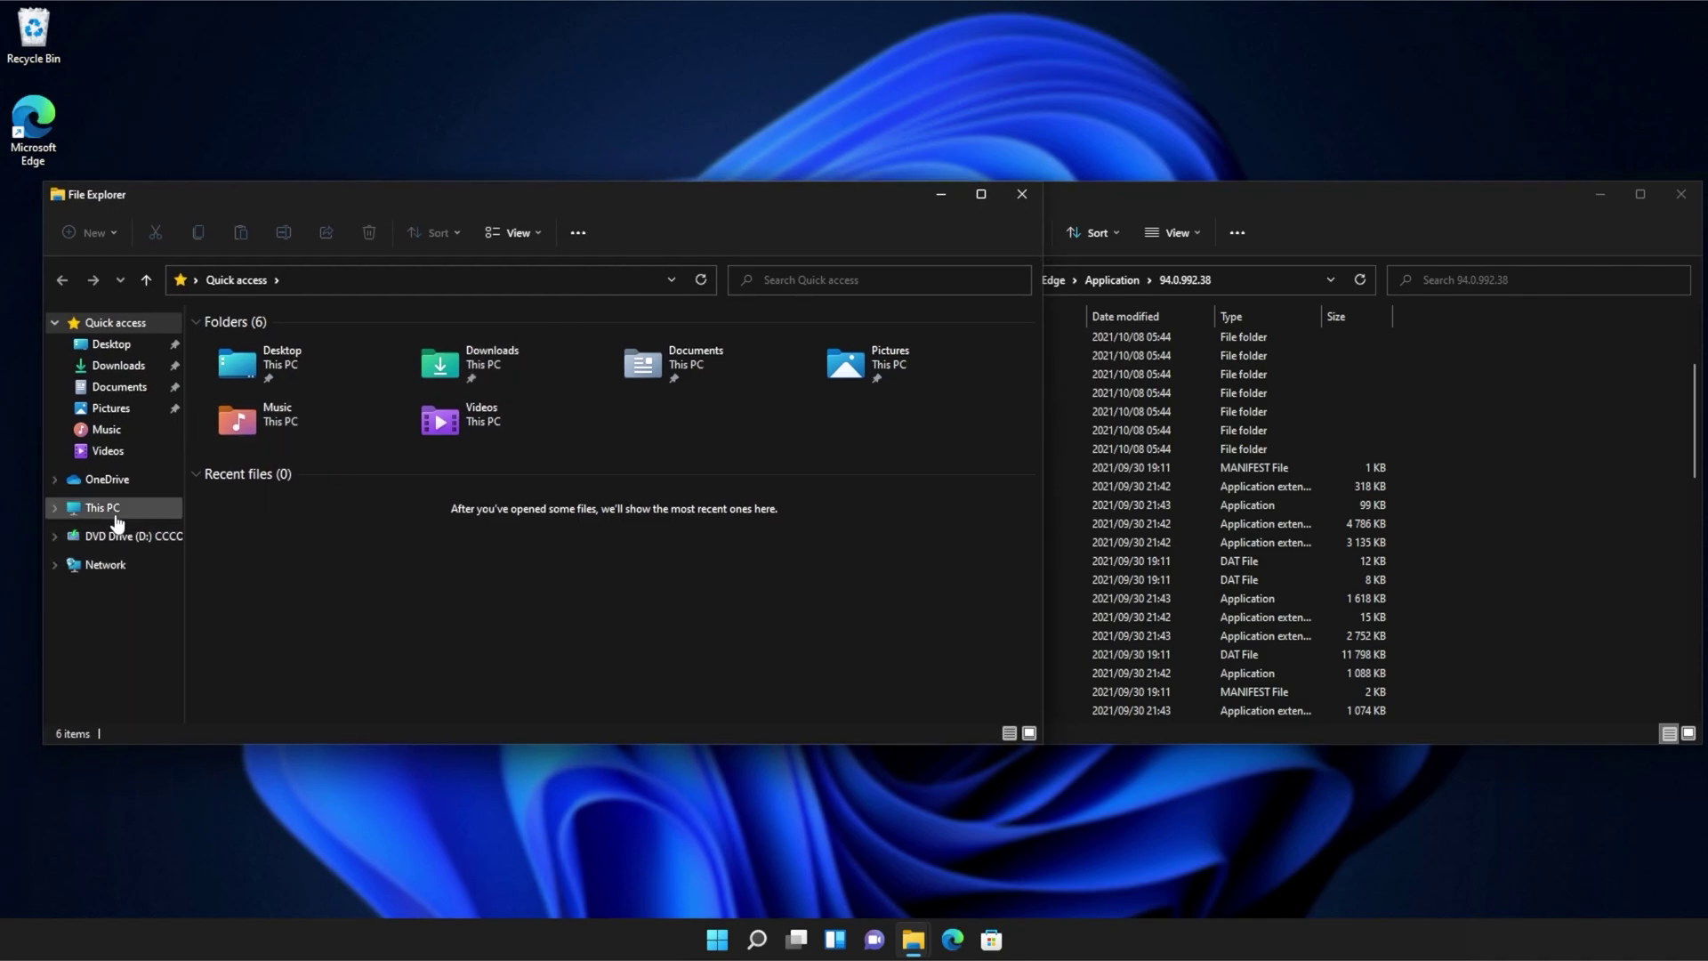
{"action": "left_click", "coordinate": [116, 520]}
{"action": "double_click", "coordinate": [271, 501]}
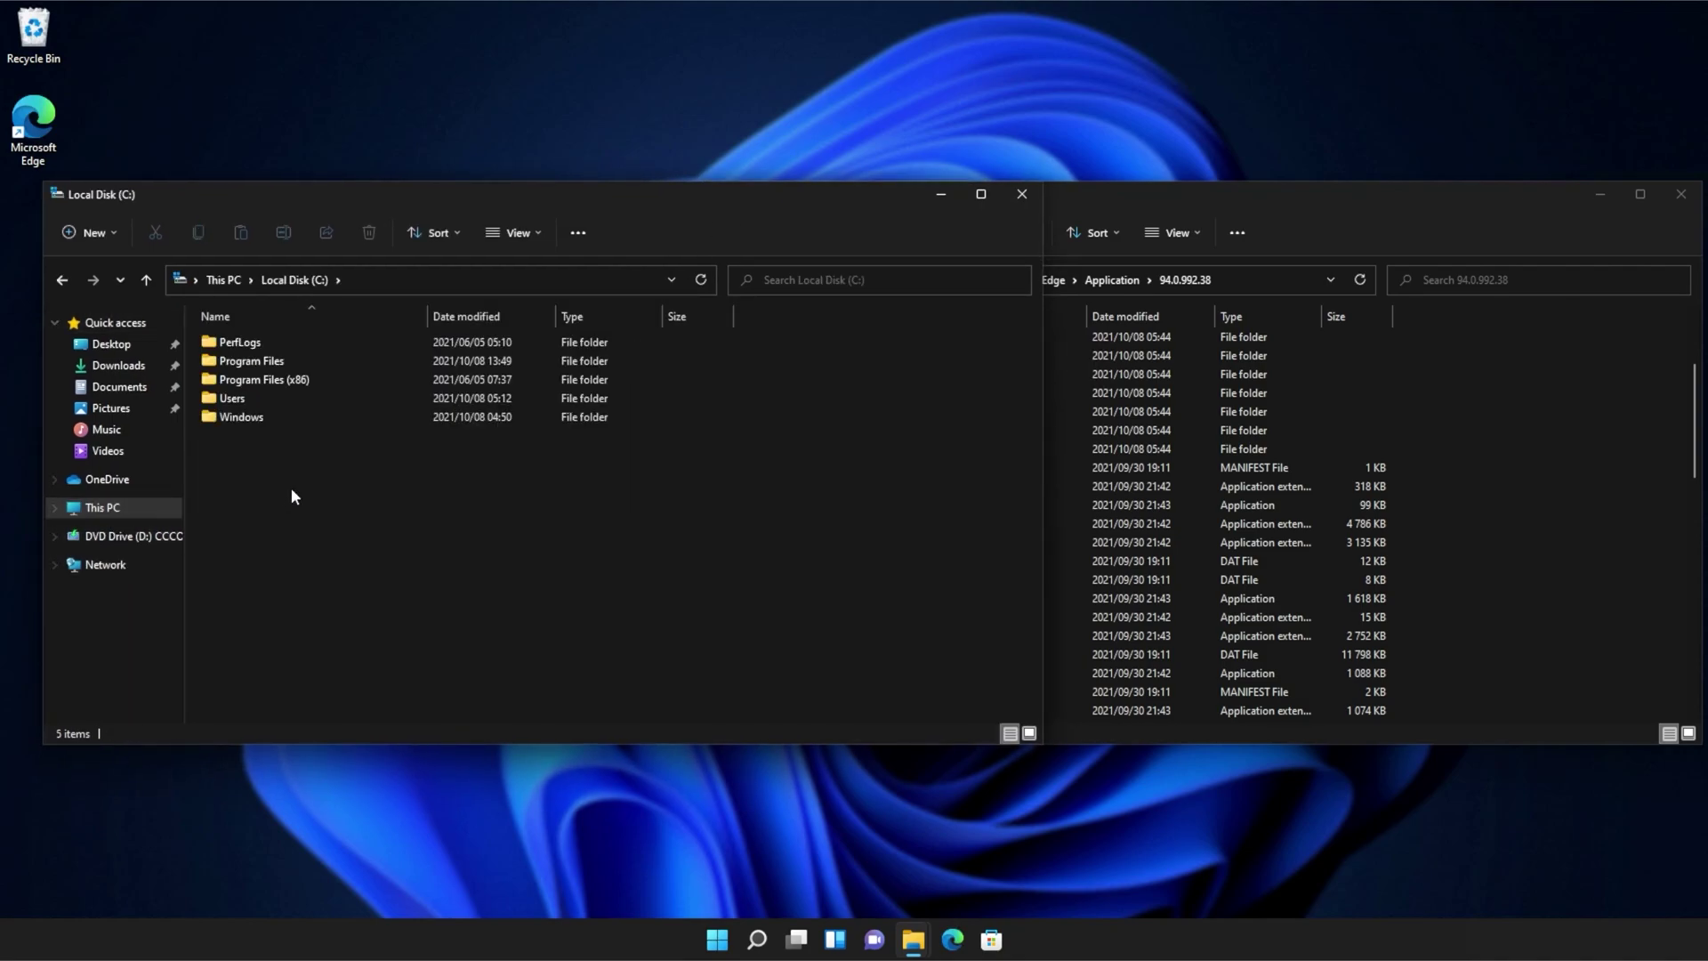
{"action": "double_click", "coordinate": [267, 417]}
{"action": "scroll", "coordinate": [282, 454], "scroll_direction": "down", "scroll_amount": 4}
{"action": "scroll", "coordinate": [277, 508], "scroll_direction": "down", "scroll_amount": 4}
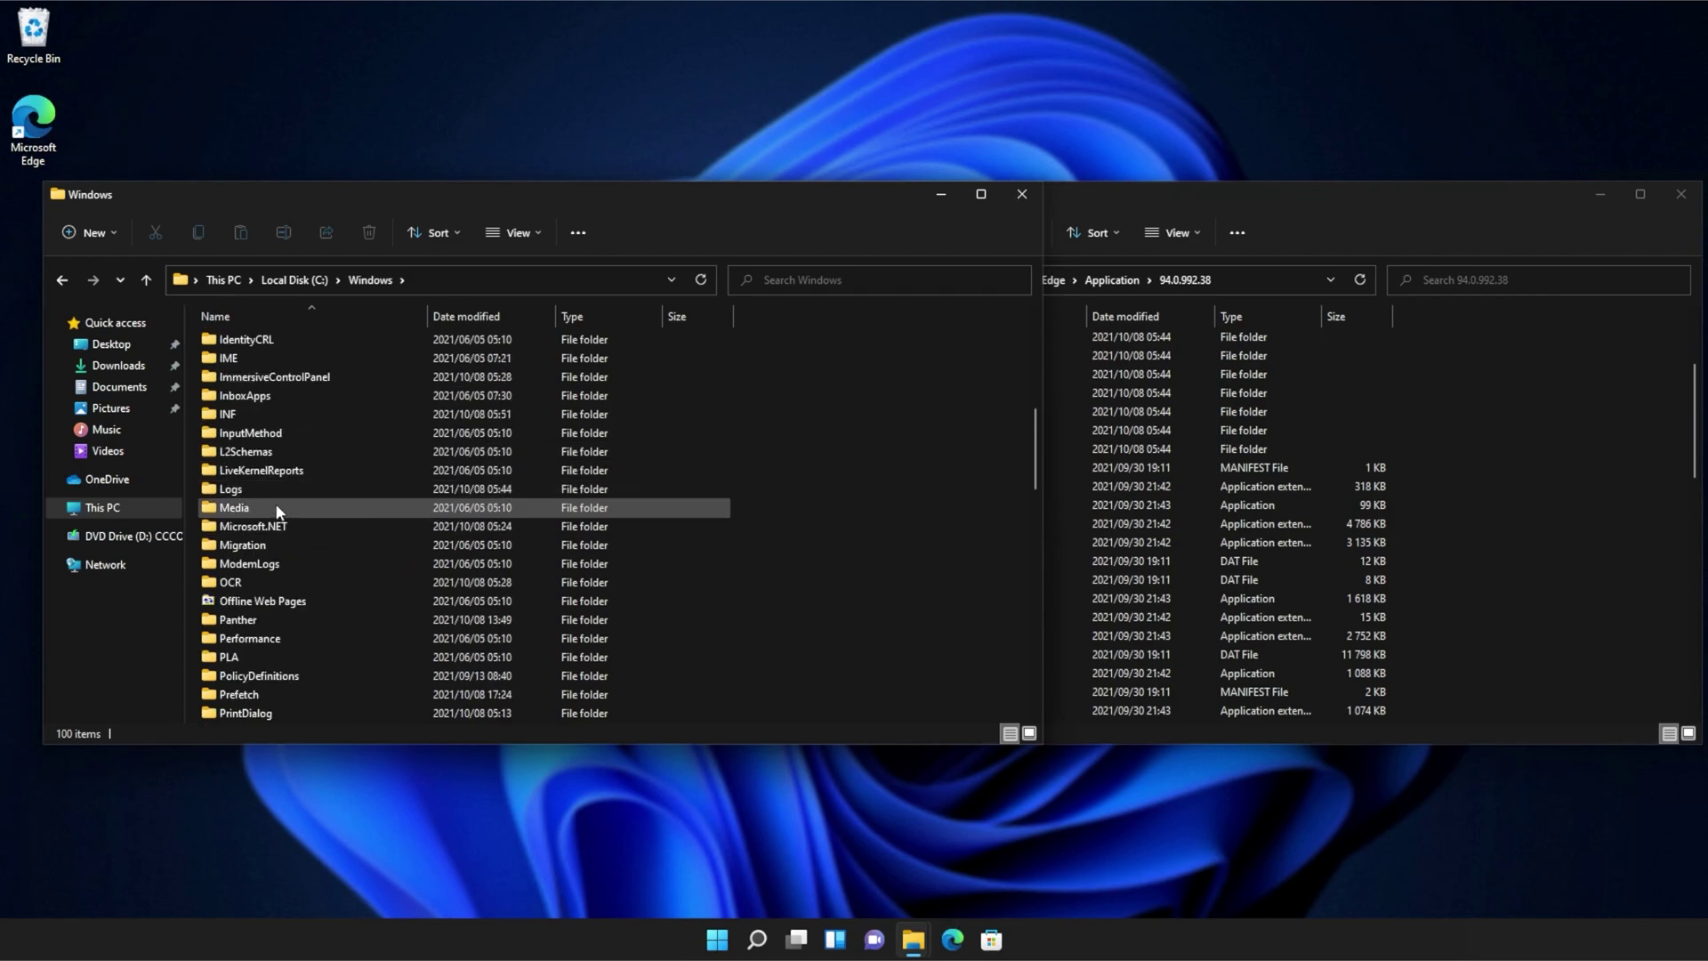
{"action": "scroll", "coordinate": [273, 521], "scroll_direction": "down", "scroll_amount": 3}
{"action": "scroll", "coordinate": [273, 521], "scroll_direction": "down", "scroll_amount": 3}
{"action": "scroll", "coordinate": [274, 521], "scroll_direction": "down", "scroll_amount": 1}
{"action": "scroll", "coordinate": [274, 531], "scroll_direction": "down", "scroll_amount": 3}
{"action": "left_click", "coordinate": [277, 532]}
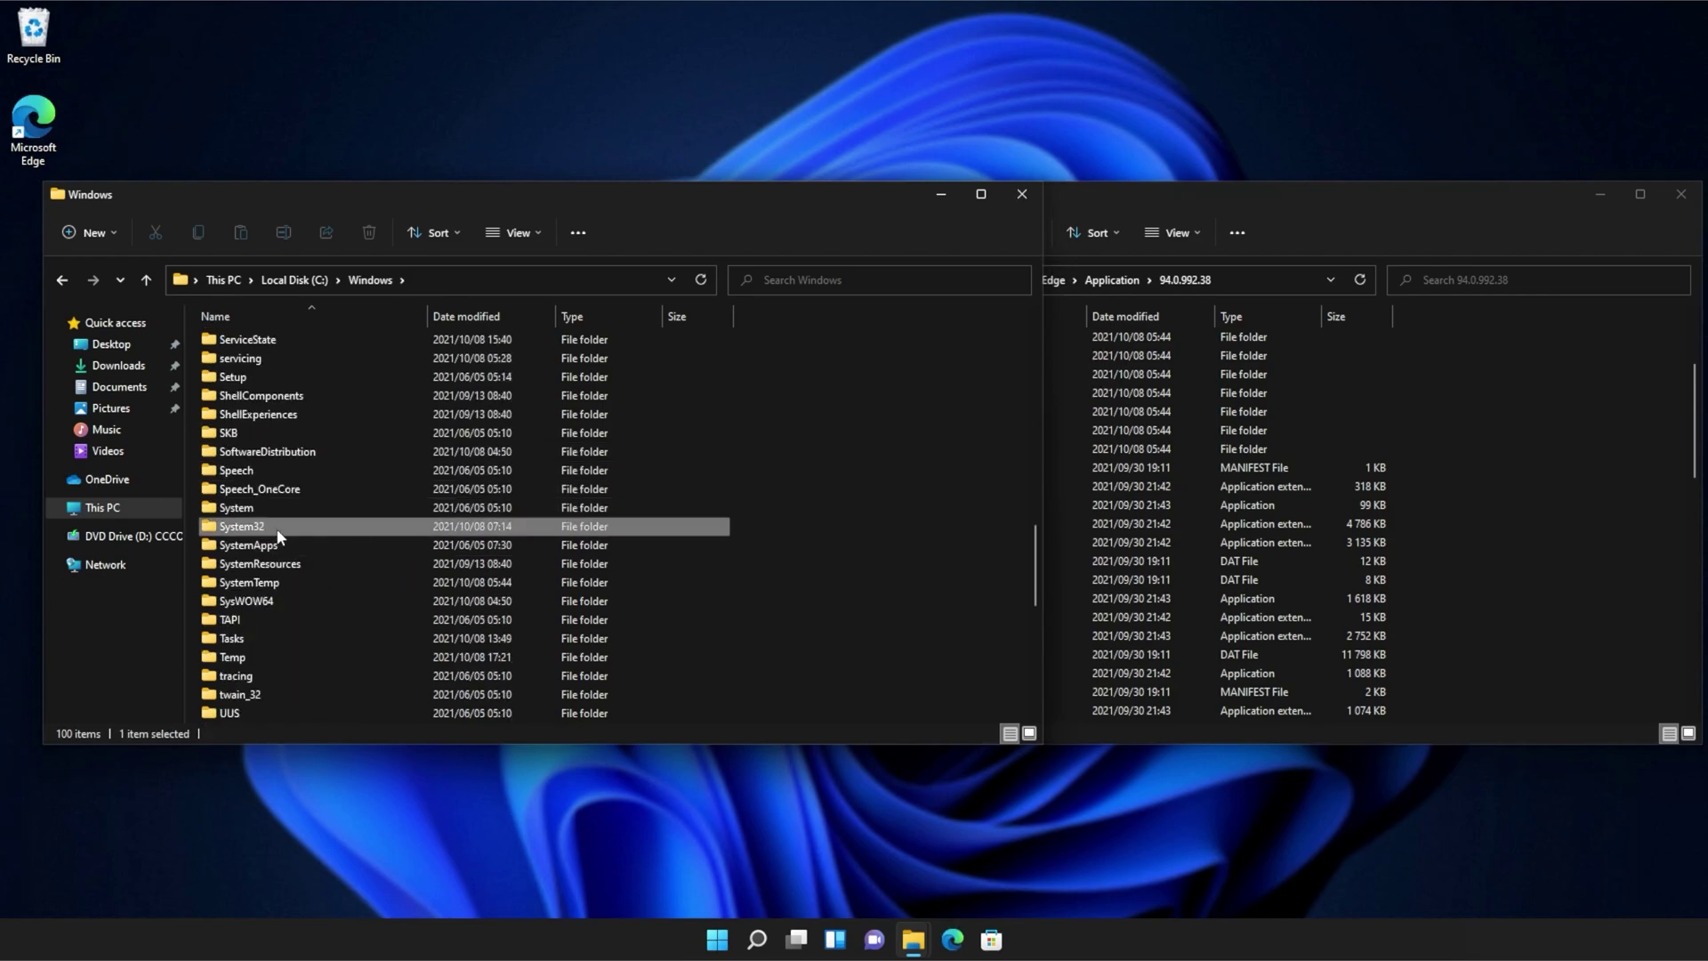
{"action": "double_click", "coordinate": [279, 531]}
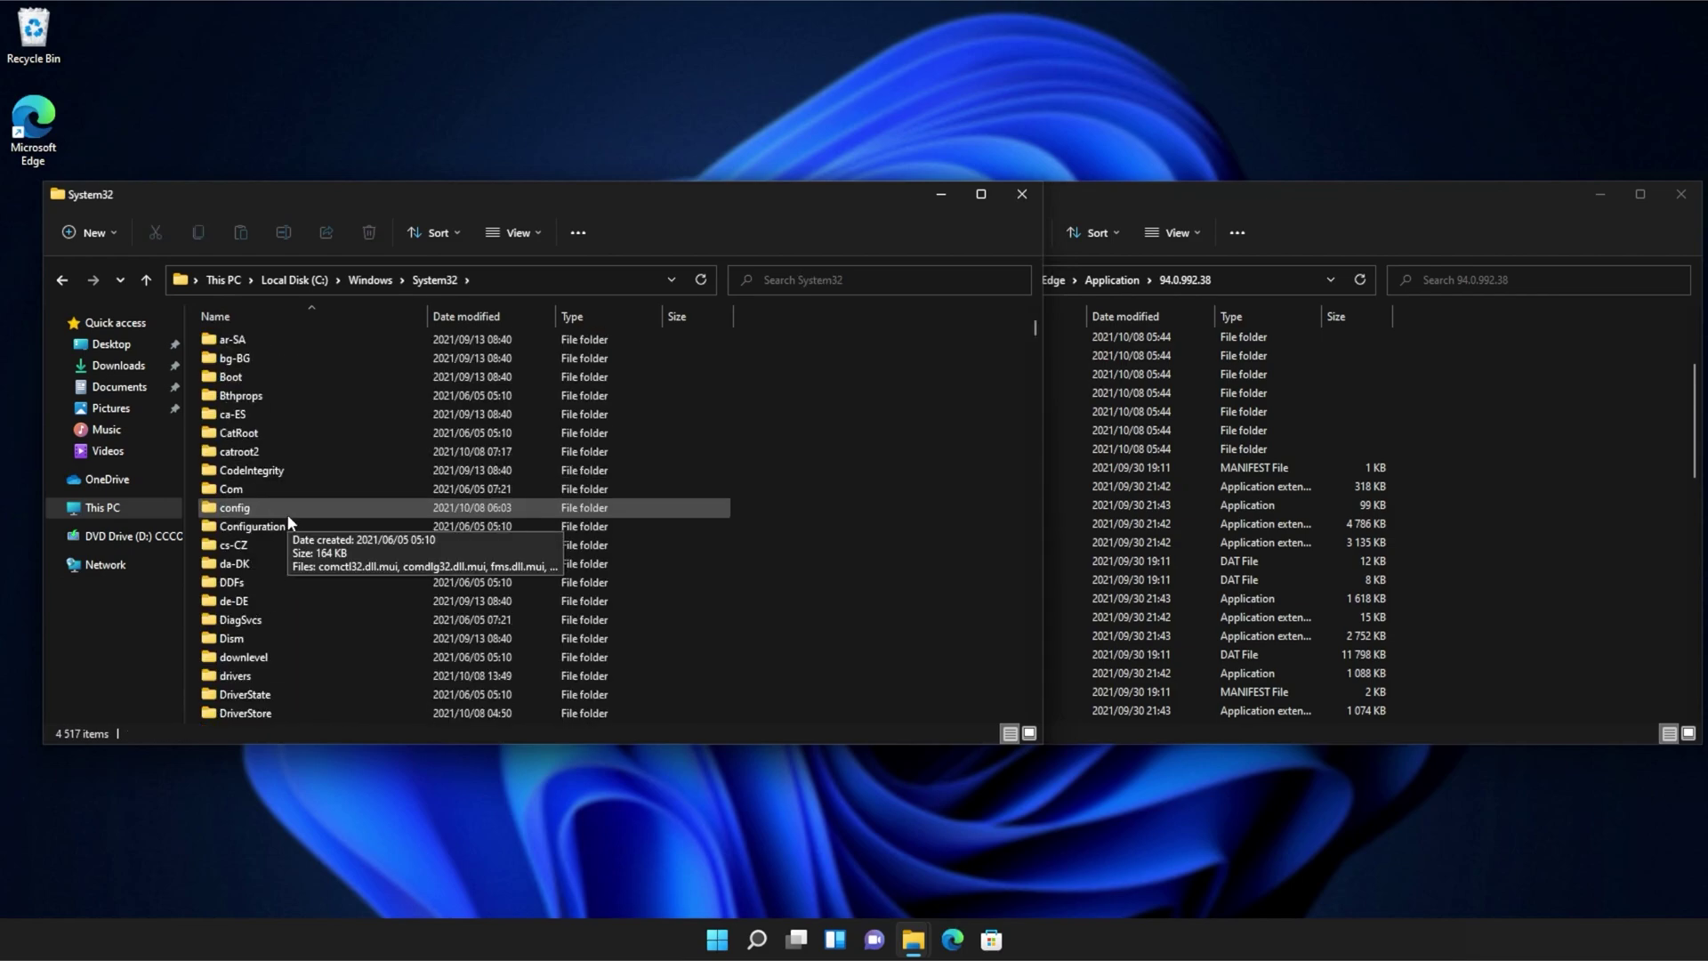
{"action": "scroll", "coordinate": [288, 521], "scroll_direction": "down", "scroll_amount": 4}
{"action": "scroll", "coordinate": [286, 520], "scroll_direction": "down", "scroll_amount": 3}
{"action": "left_click", "coordinate": [293, 382]}
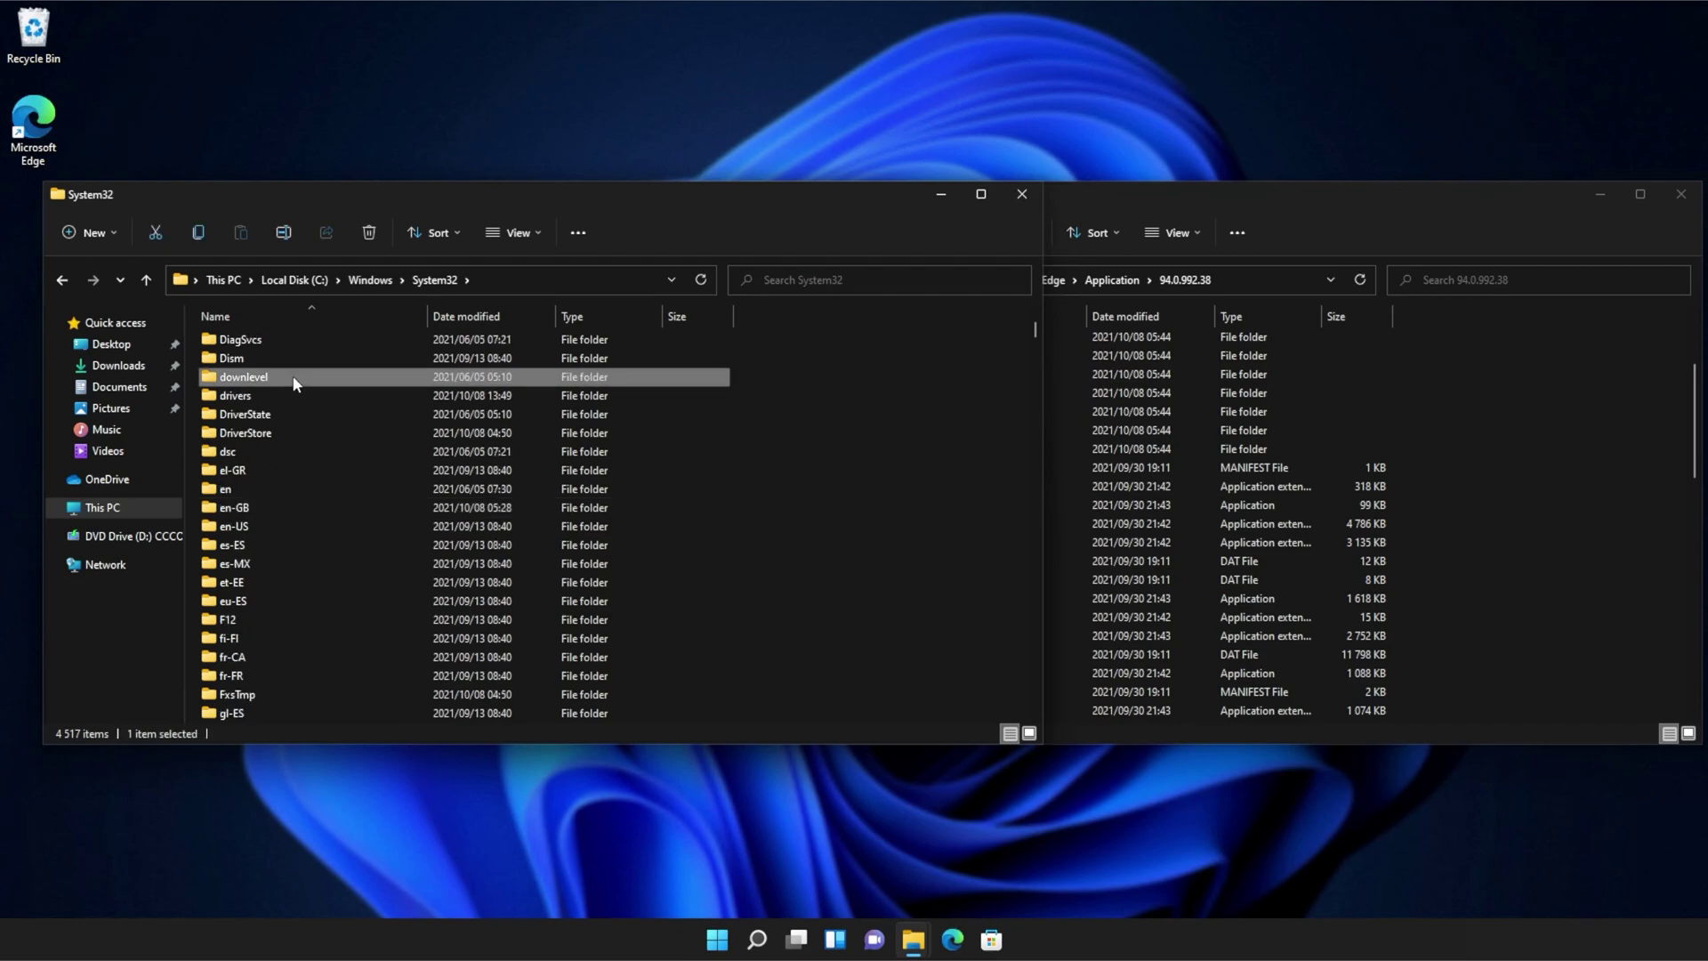
{"action": "double_click", "coordinate": [293, 383]}
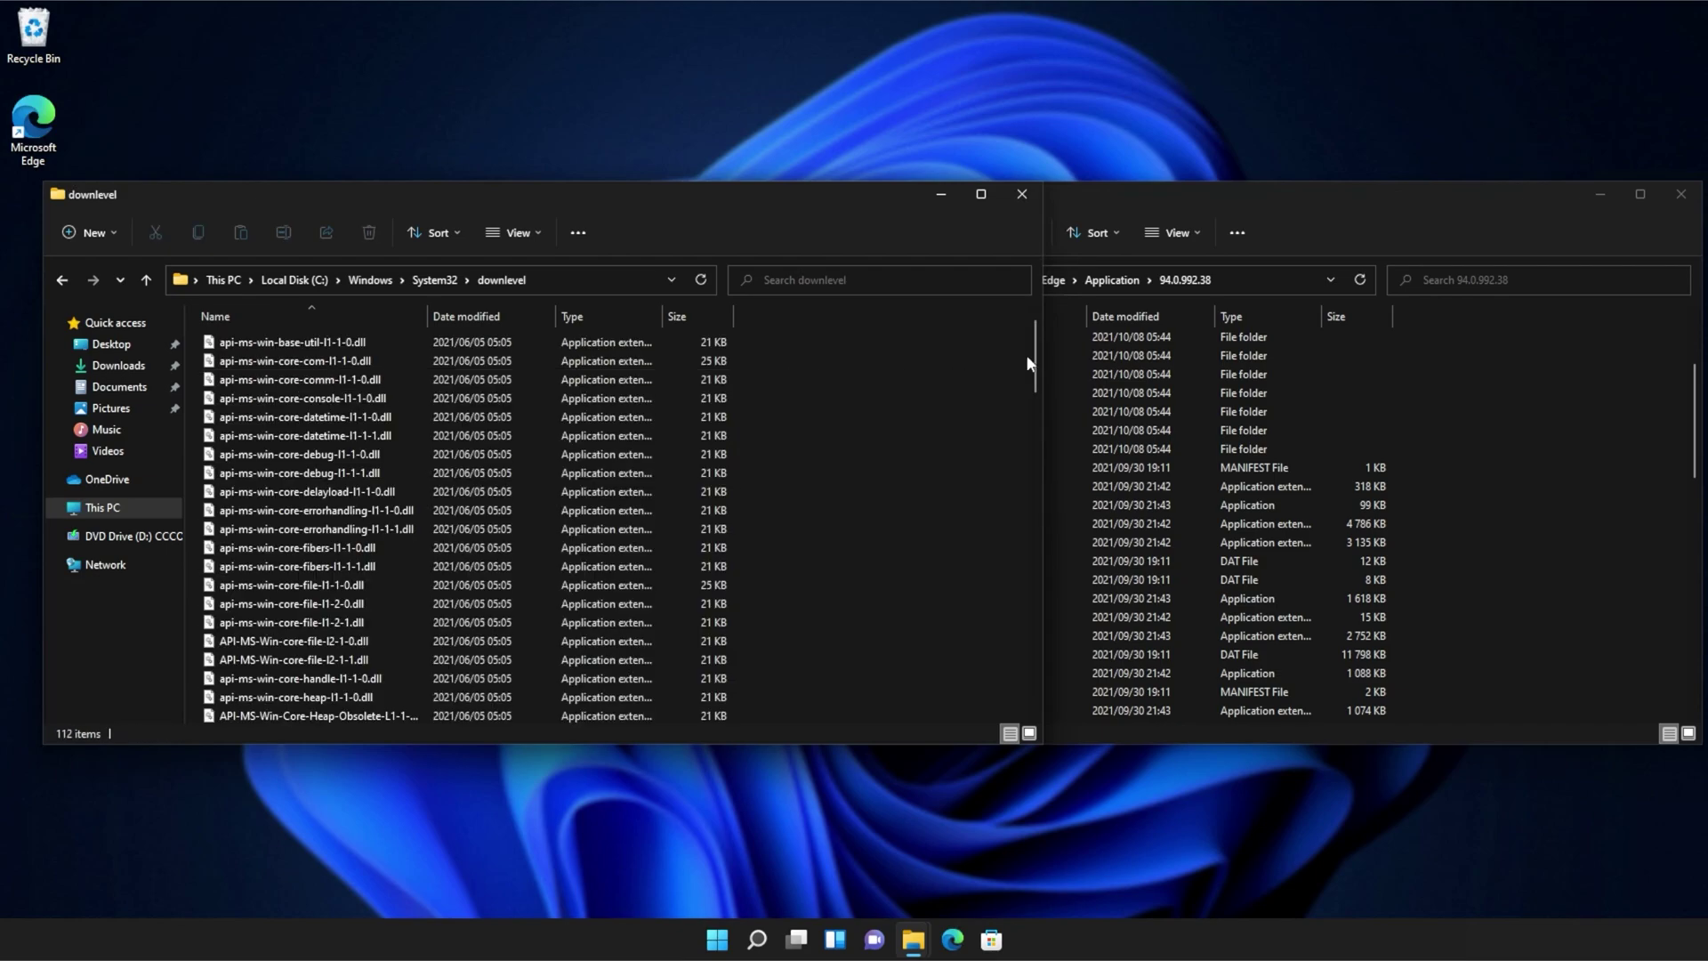
{"action": "left_click_drag", "start_coordinate": [1037, 358], "coordinate": [1031, 681]}
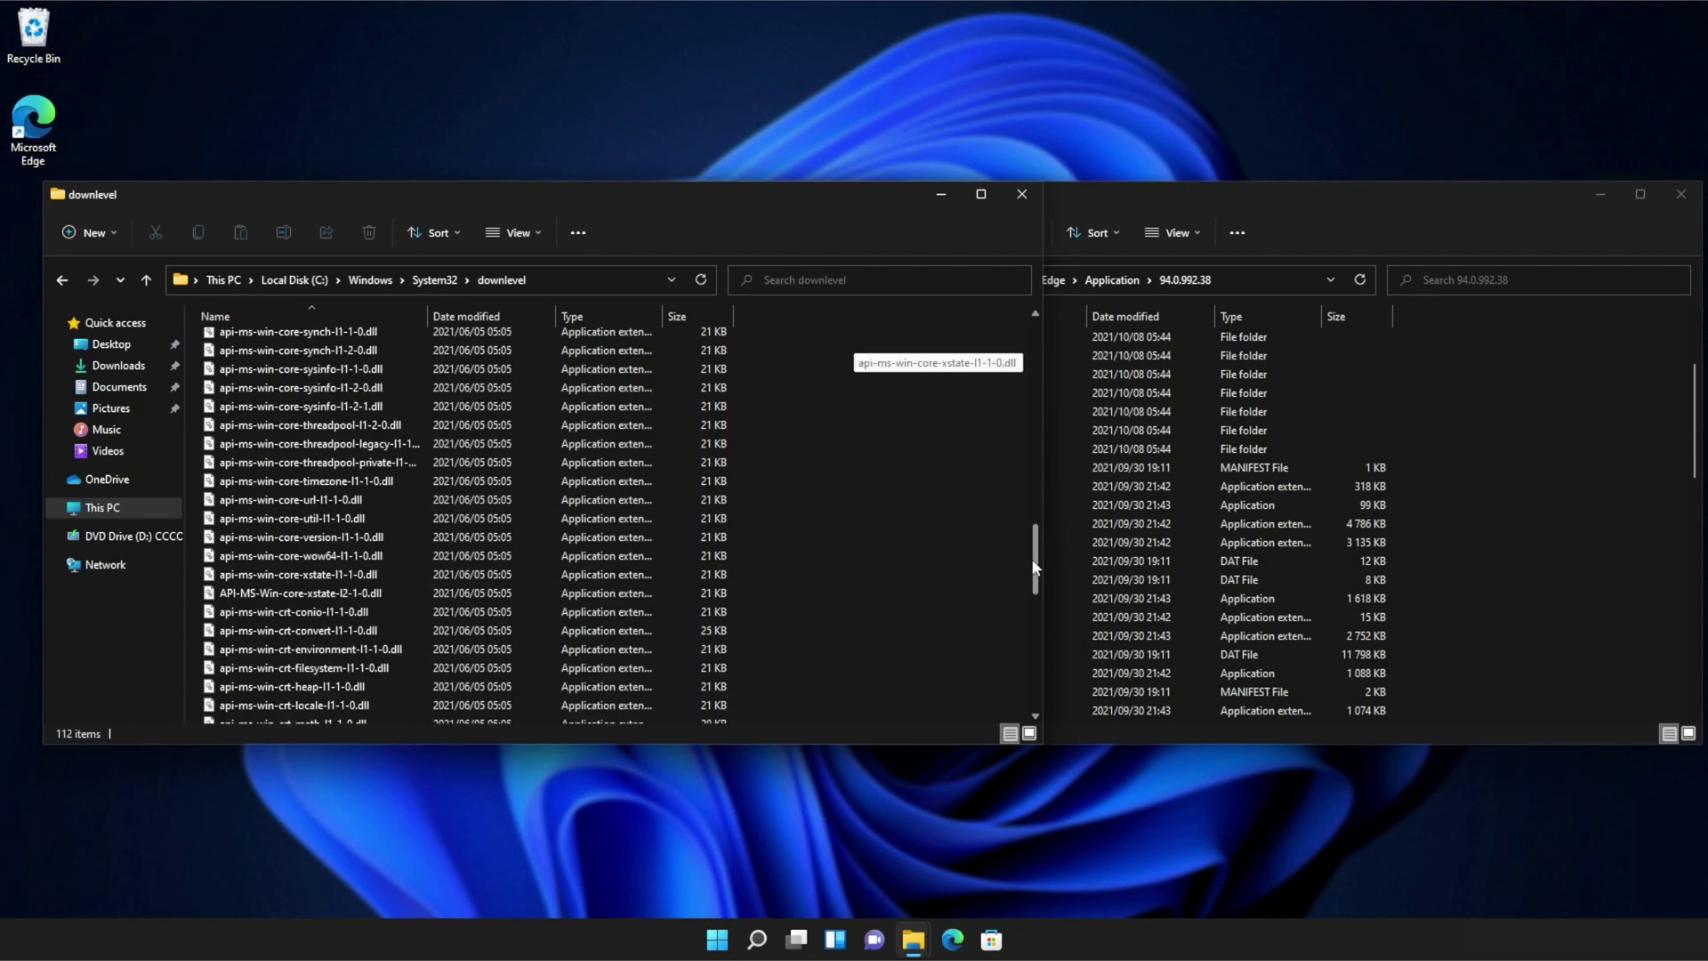
{"action": "left_click_drag", "start_coordinate": [1031, 675], "coordinate": [1029, 314]}
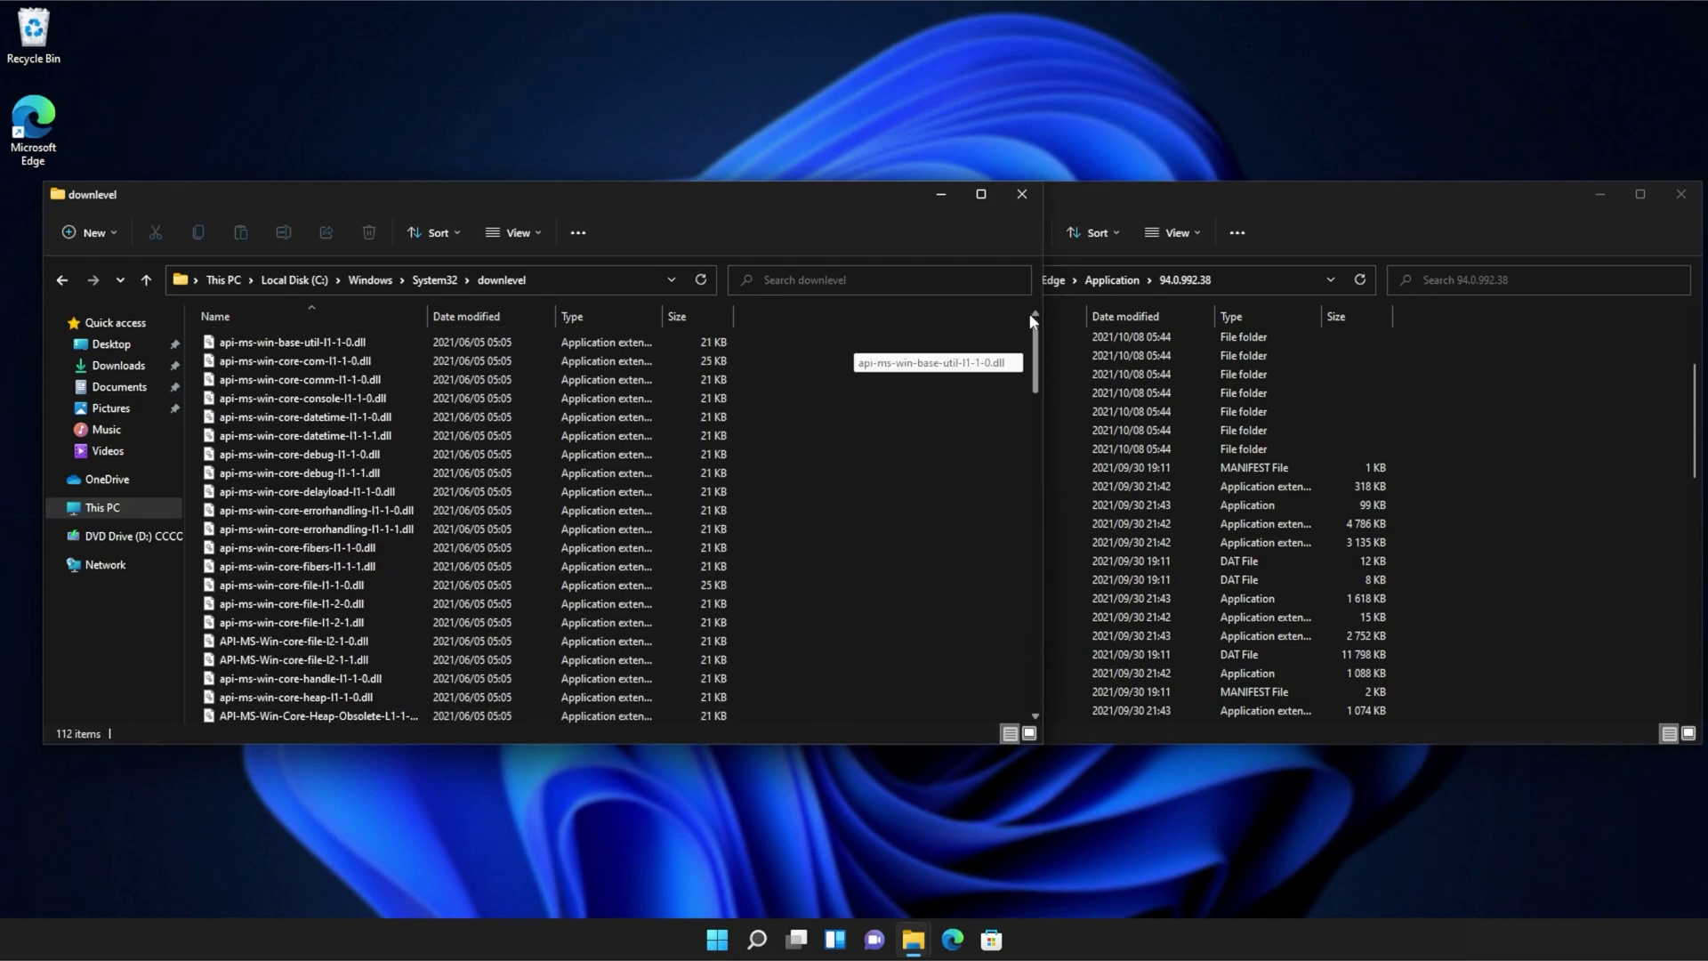
{"action": "left_click", "coordinate": [683, 399]}
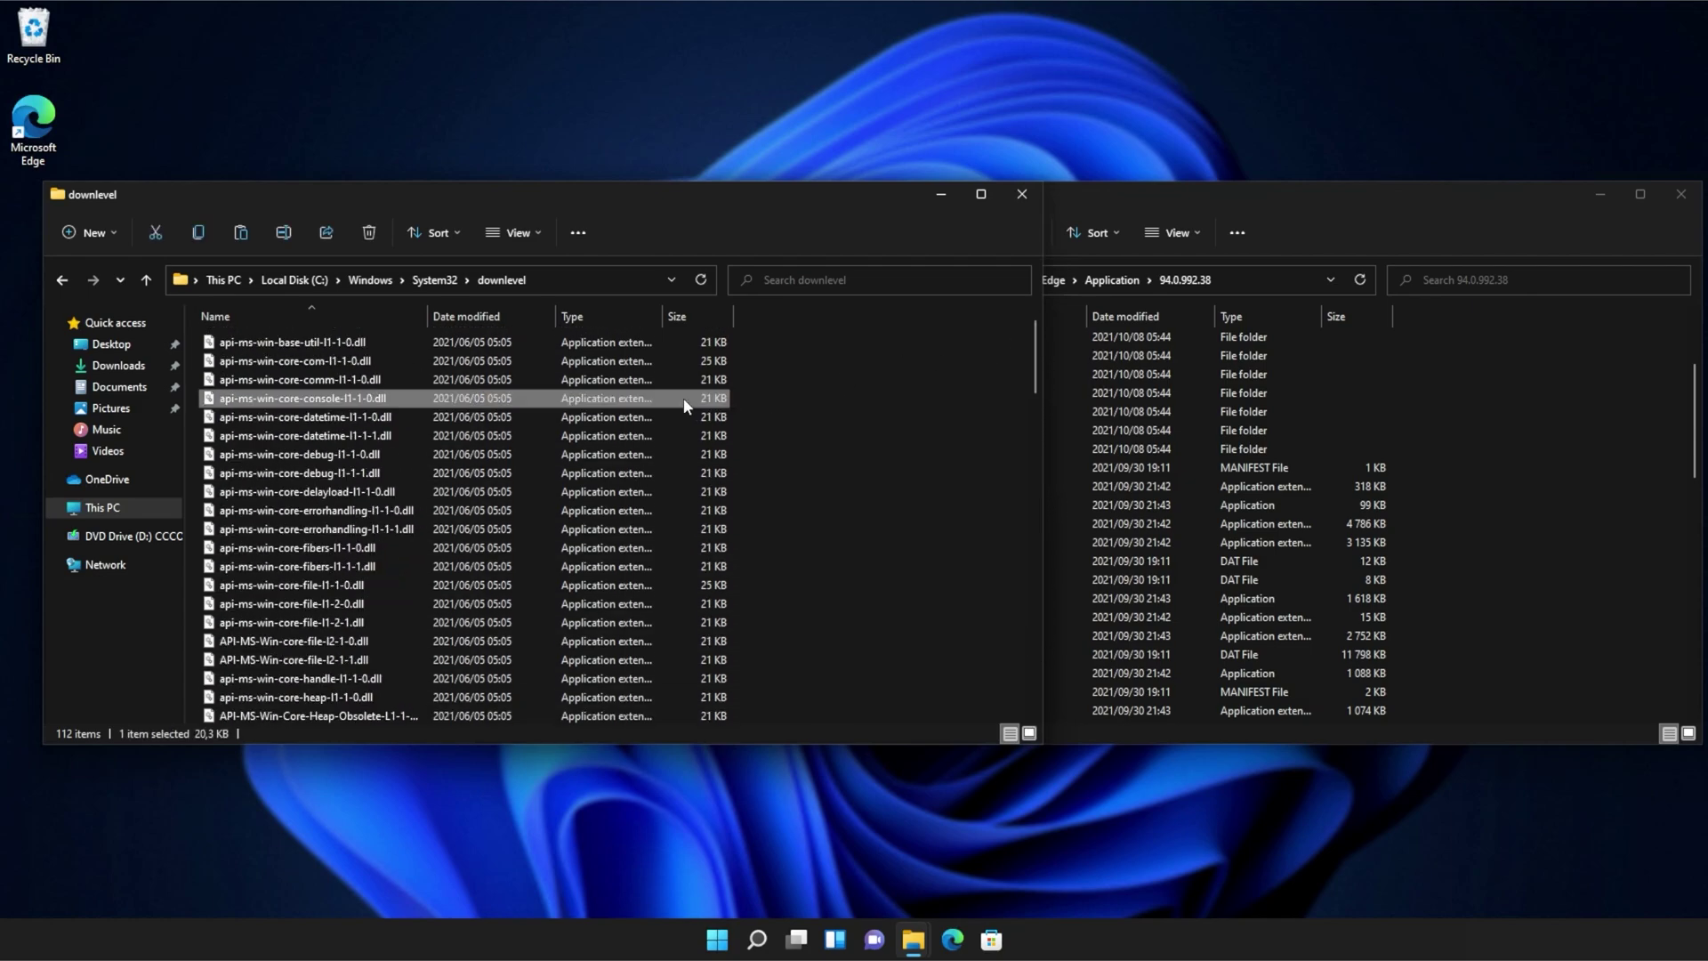
Copy api-ms-win-core-console-l1-1-0.dll into the 94.0.992.38 folder, granting the access permission.
{"action": "left_click_drag", "start_coordinate": [683, 399], "coordinate": [1450, 407]}
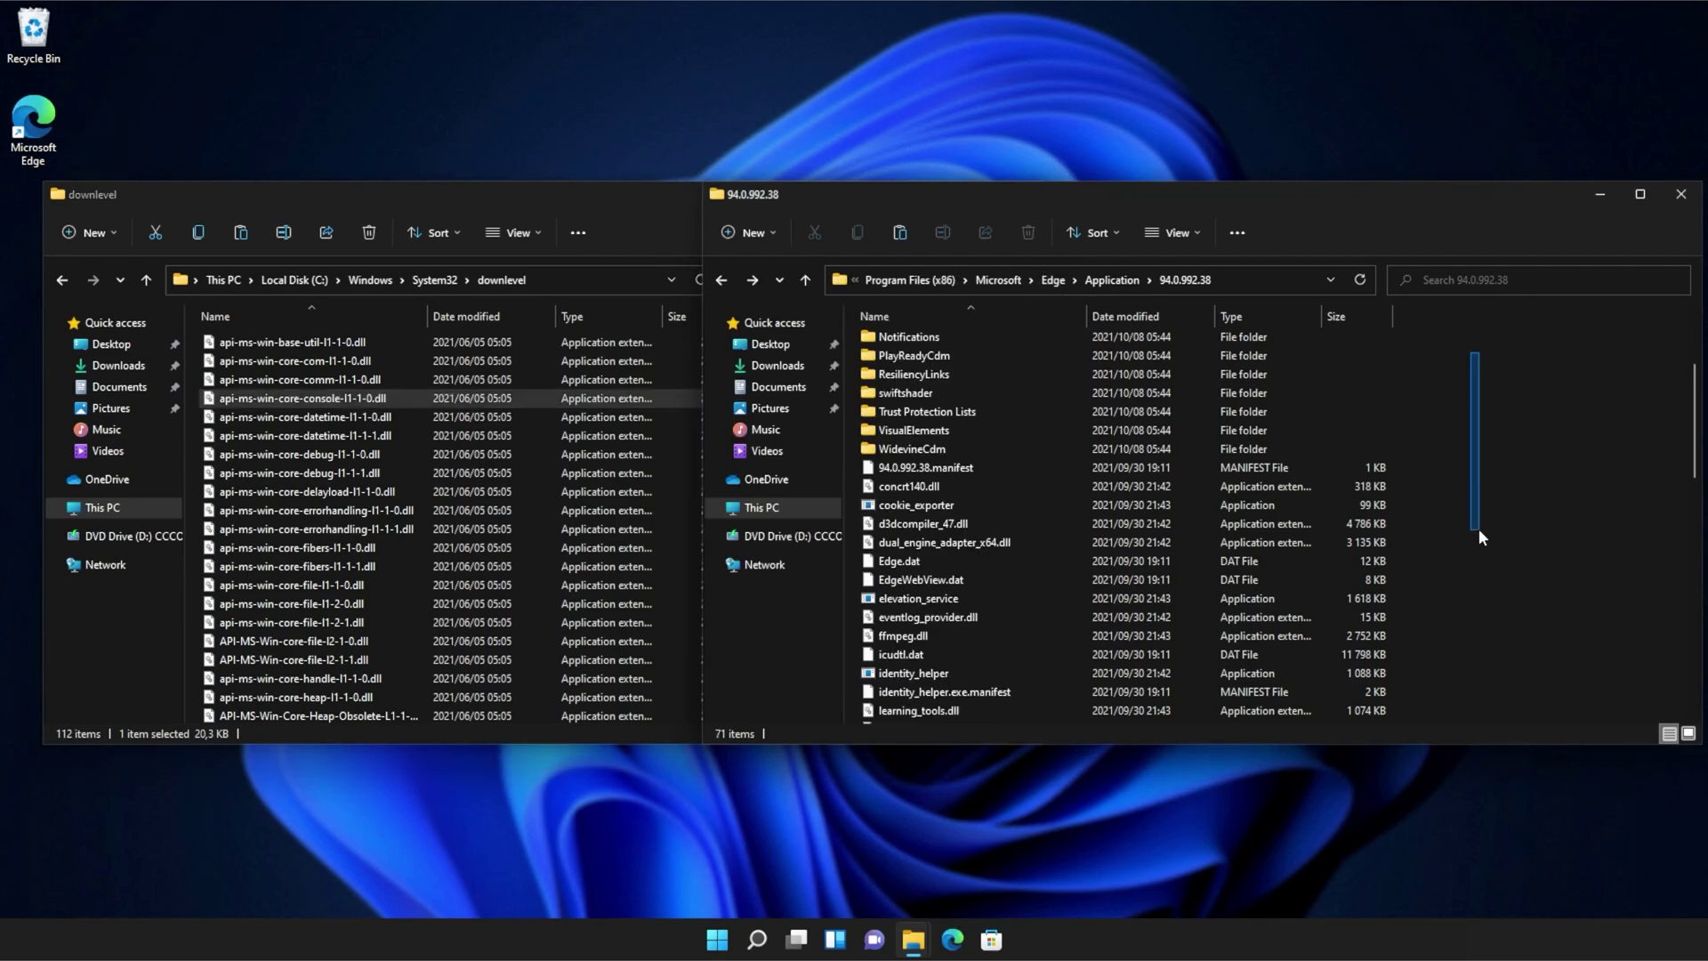
{"action": "left_click", "coordinate": [728, 345]}
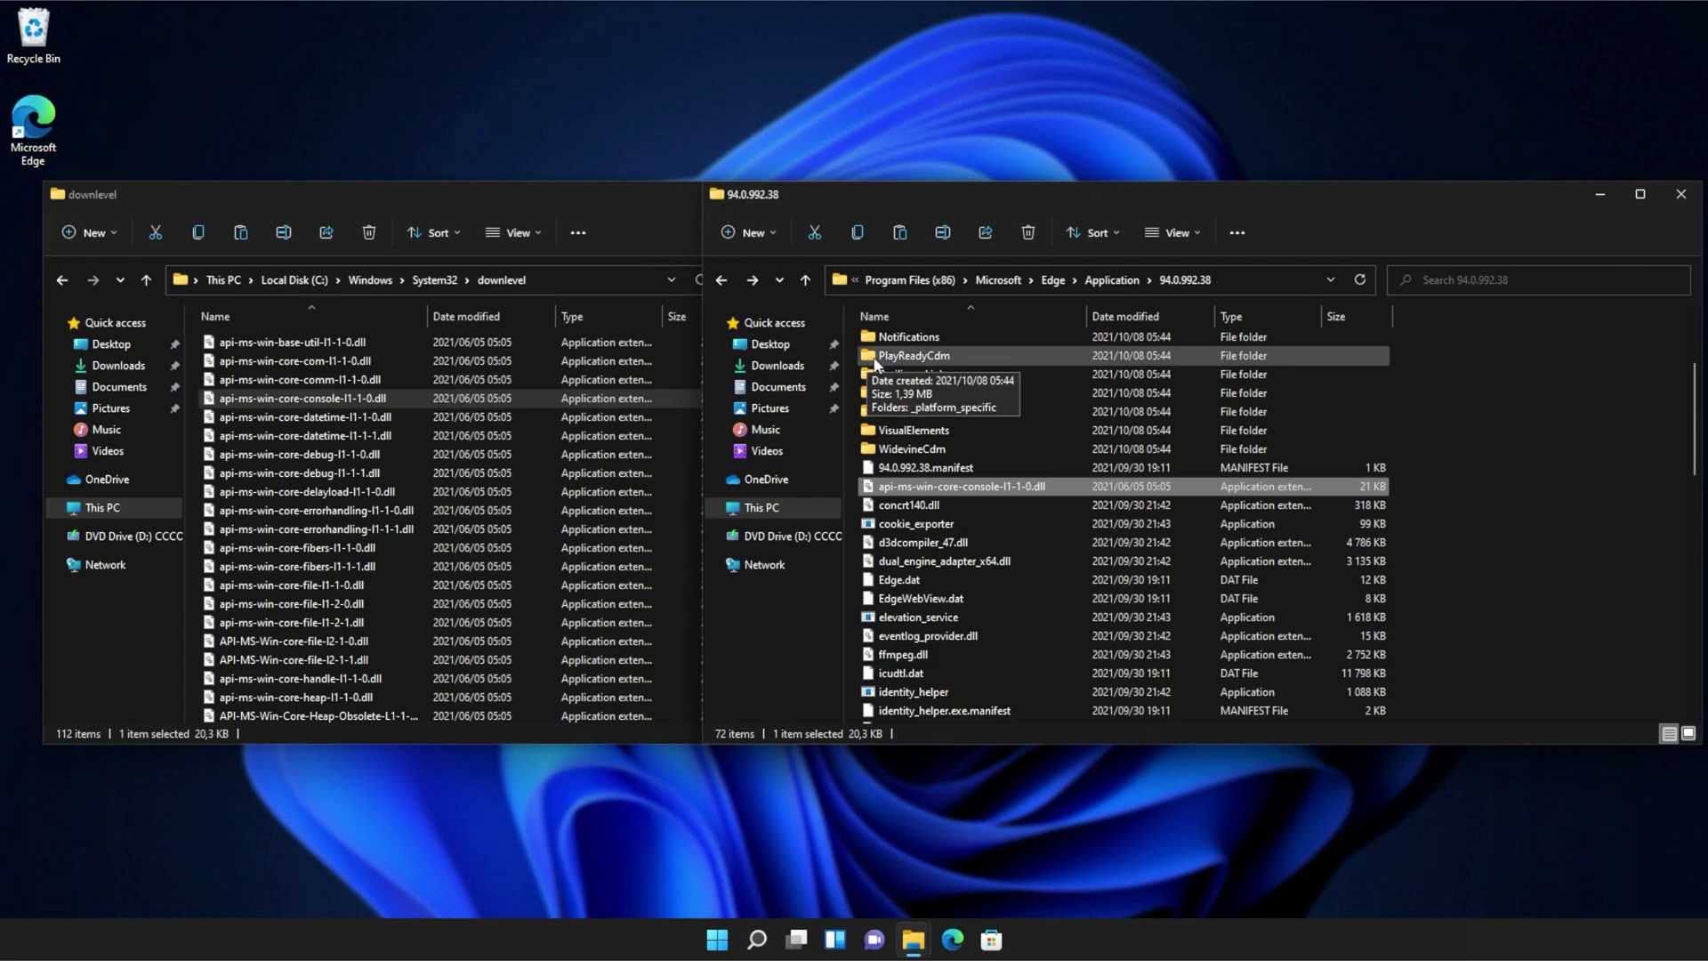
{"action": "left_click", "coordinate": [1583, 405]}
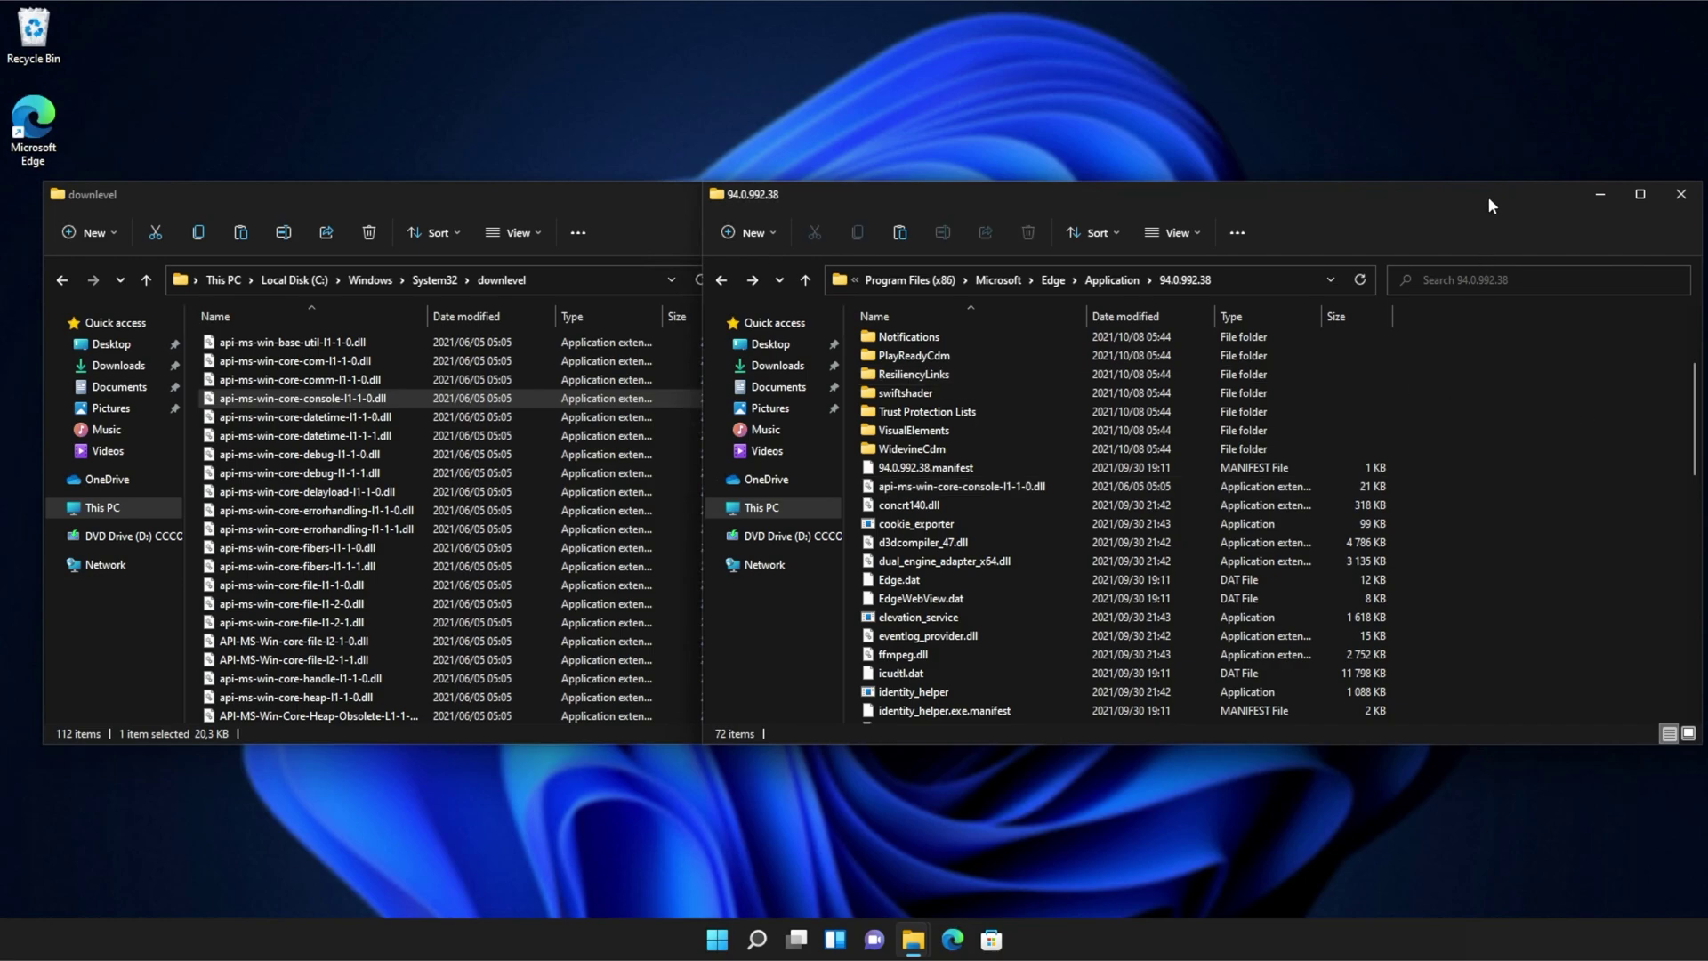
Rearrange the two Explorer windows and close the Edge application folder window.
{"action": "left_click_drag", "start_coordinate": [1488, 196], "coordinate": [1160, 191]}
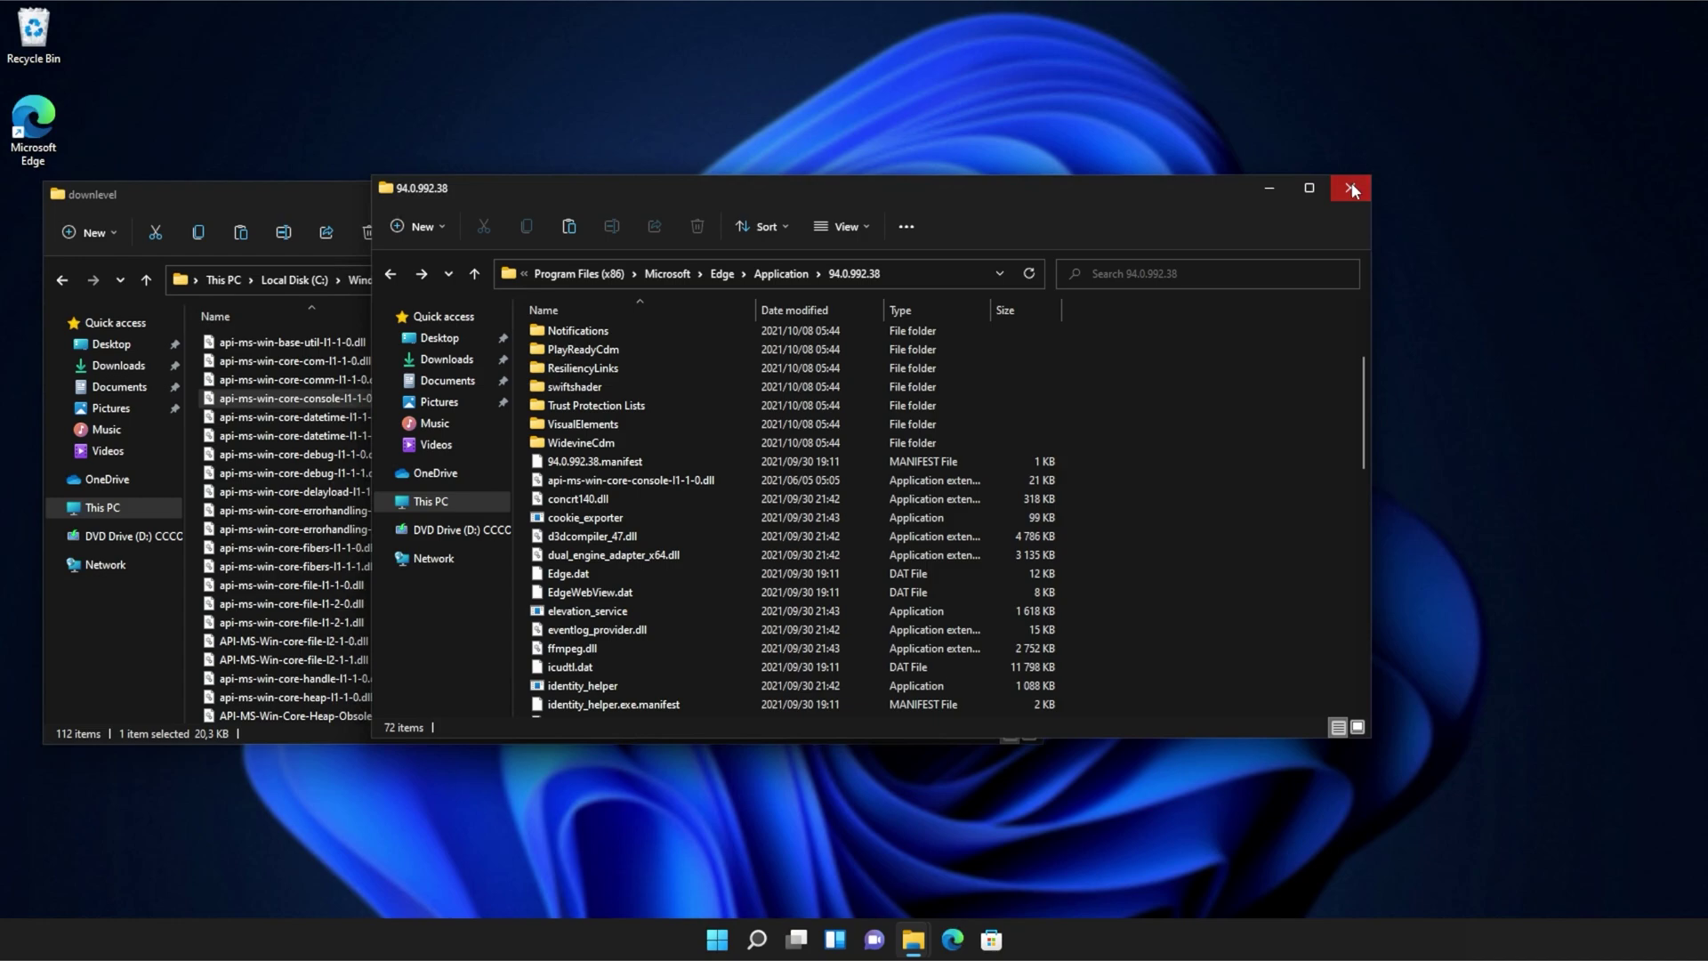
{"action": "left_click", "coordinate": [1350, 187]}
{"action": "left_click_drag", "start_coordinate": [782, 183], "coordinate": [1029, 206]}
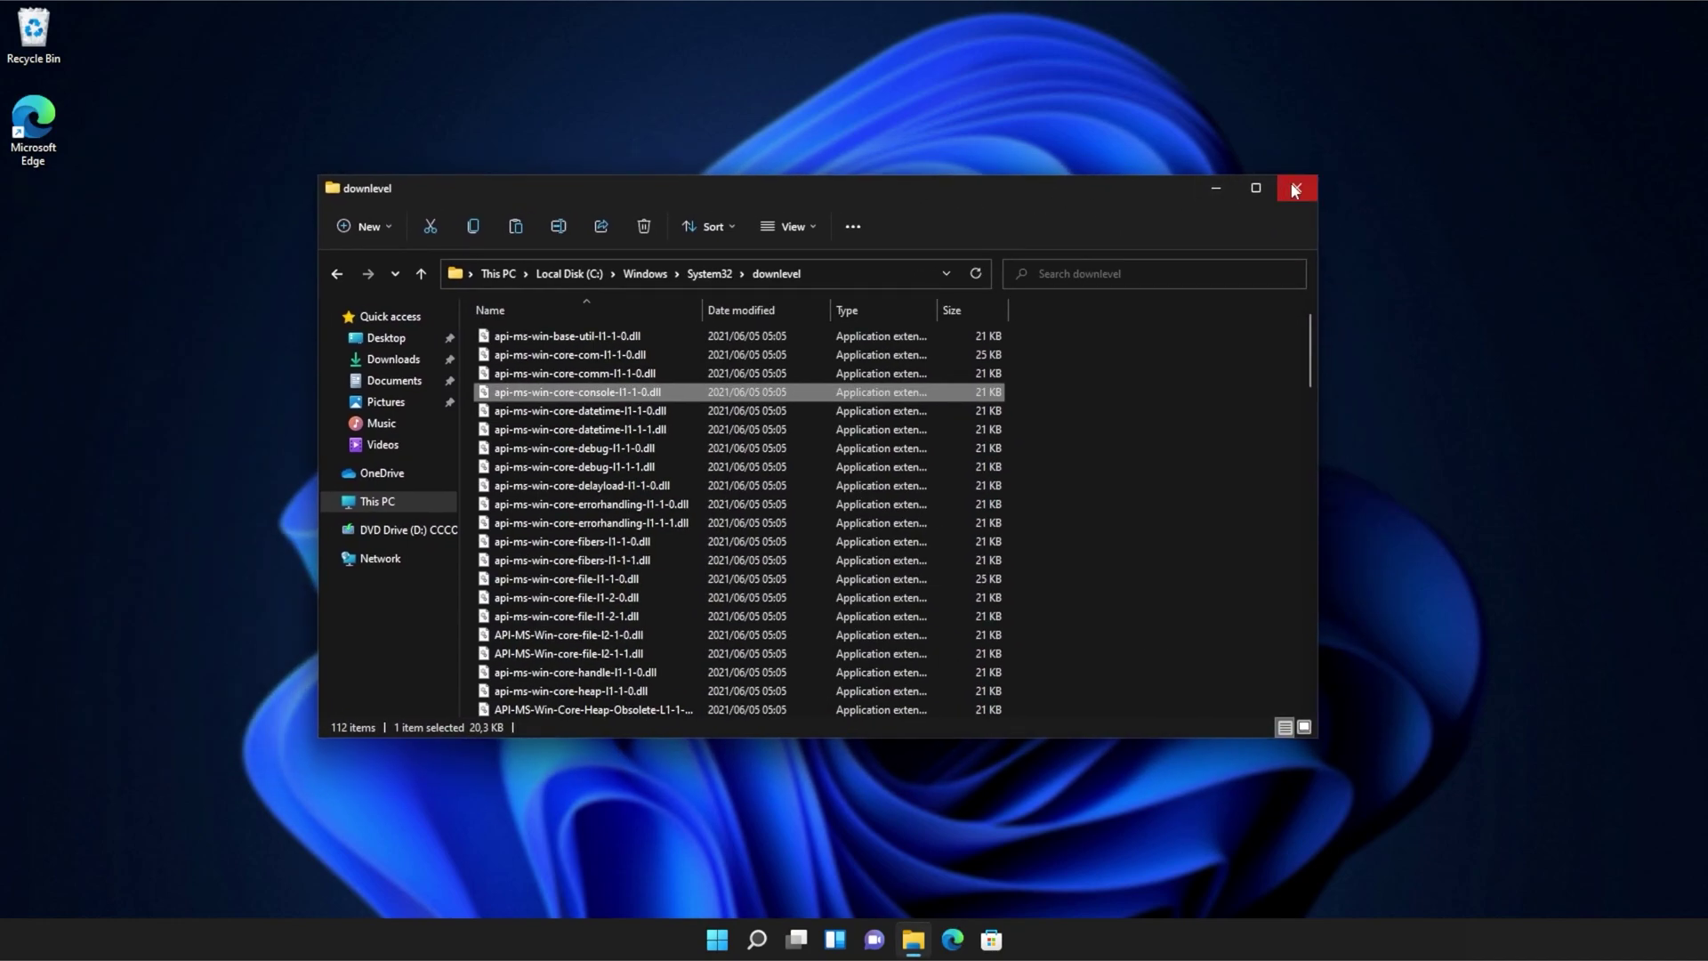
{"action": "left_click", "coordinate": [1293, 190]}
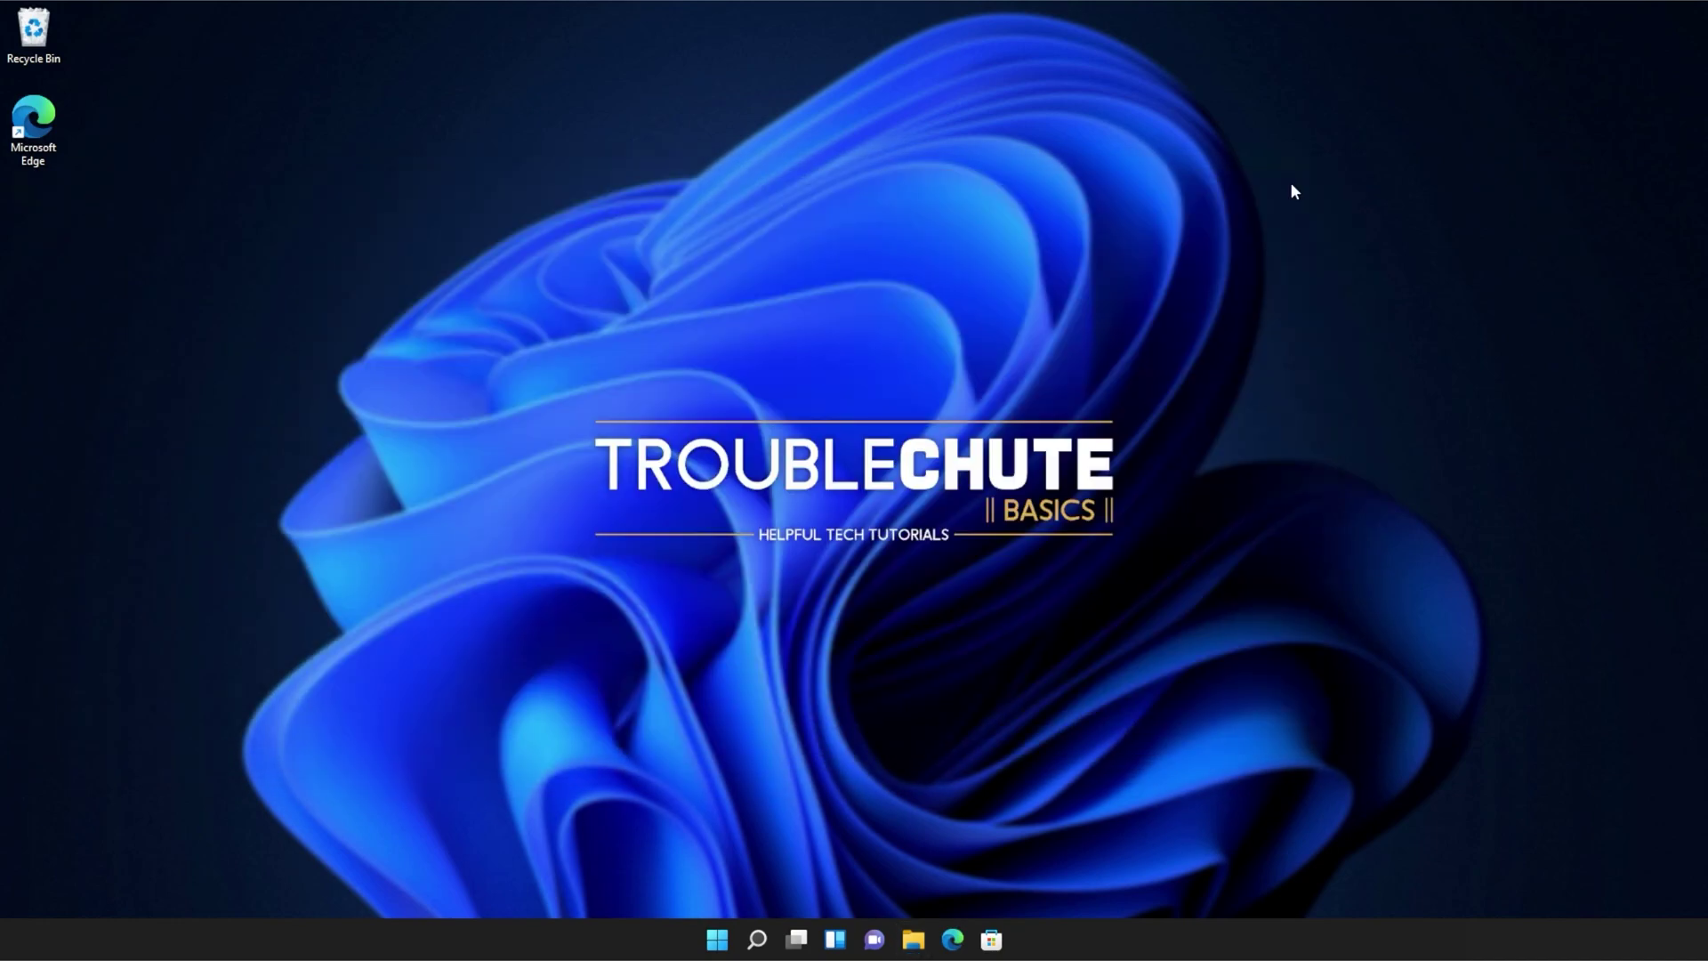